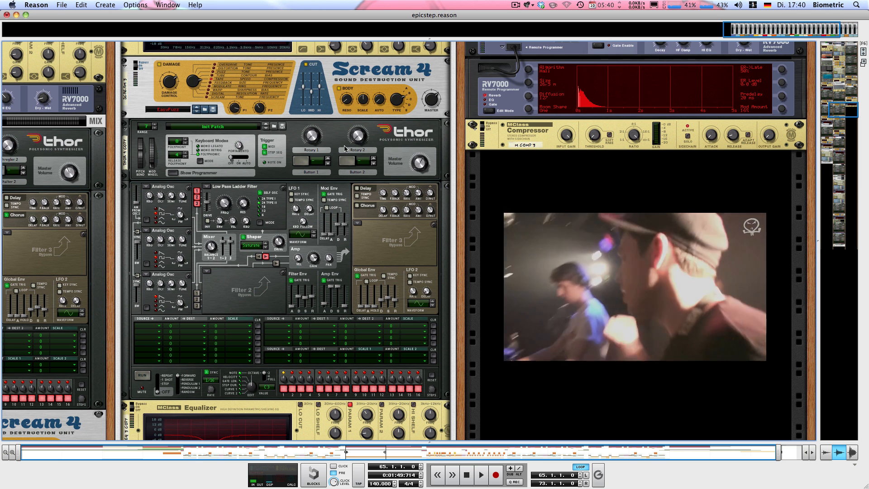
# Locate the massive2 Combinator in the rack and expand the sequencer to show the song's arrangement
pyautogui.scroll(5, 329, 162)
pyautogui.scroll(10, 329, 162)
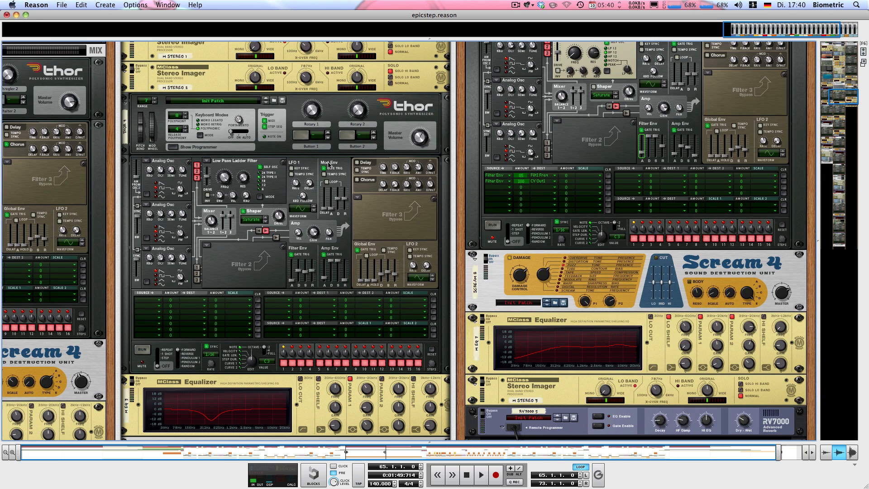
pyautogui.scroll(-1, 329, 165)
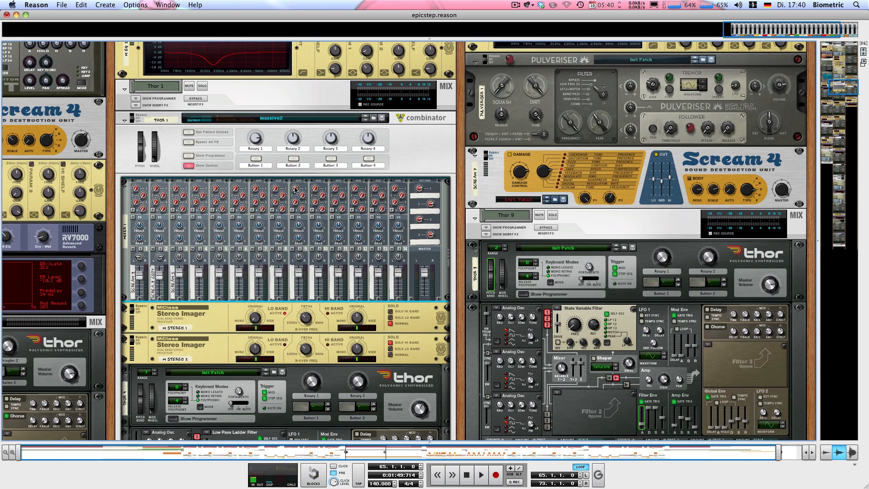
pyautogui.click(429, 447)
pyautogui.moveTo(429, 443); pyautogui.dragTo(408, 151)
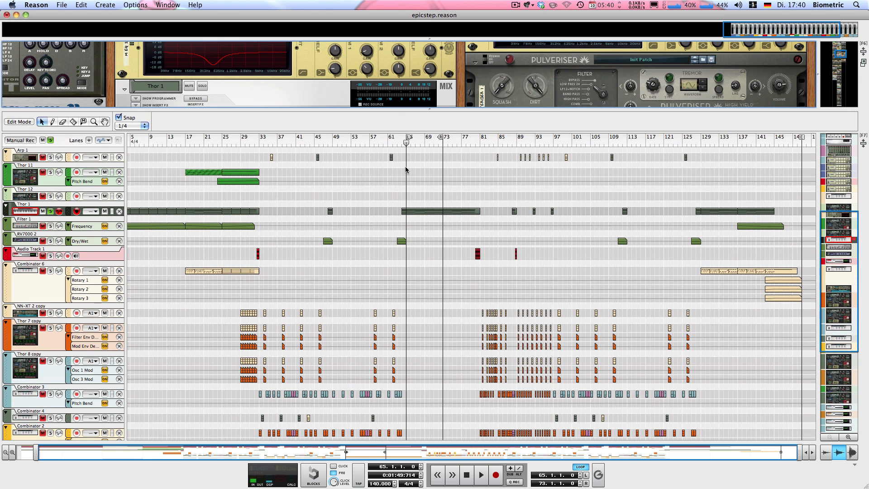
# Play the looped passage from bar 65 with the rack area enlarged around the massive2 Combinator, and stop playback
pyautogui.press('space')
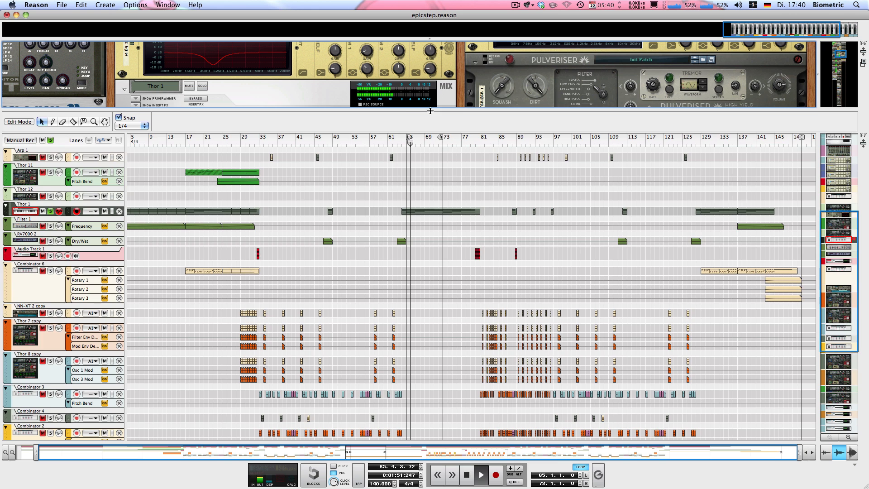
pyautogui.moveTo(430, 111); pyautogui.dragTo(430, 365)
pyautogui.scroll(-1, 352, 144)
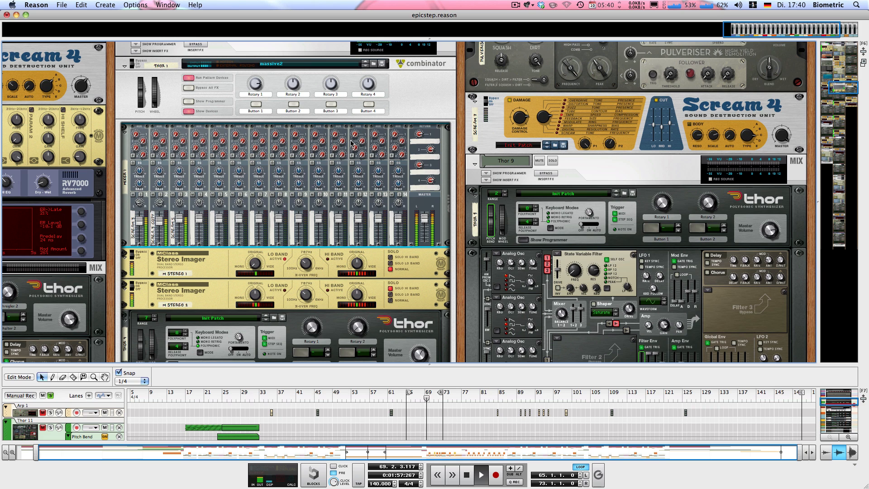
pyautogui.scroll(-3, 352, 144)
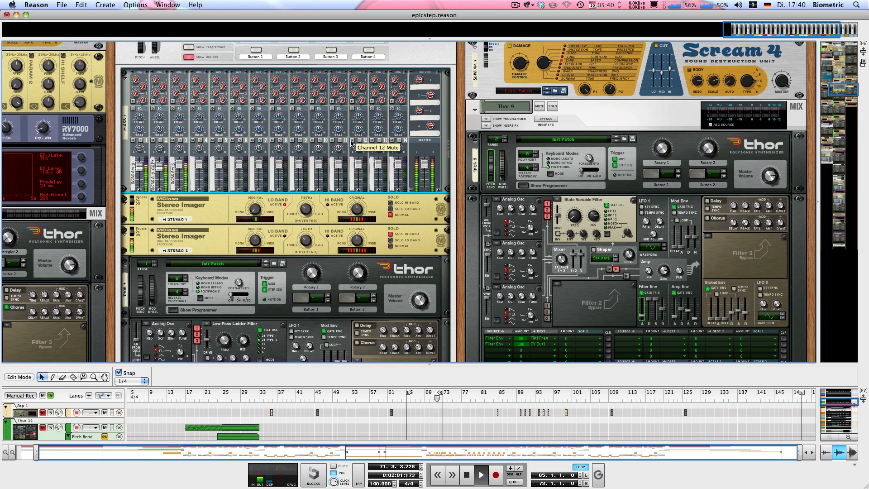
pyautogui.press('space')
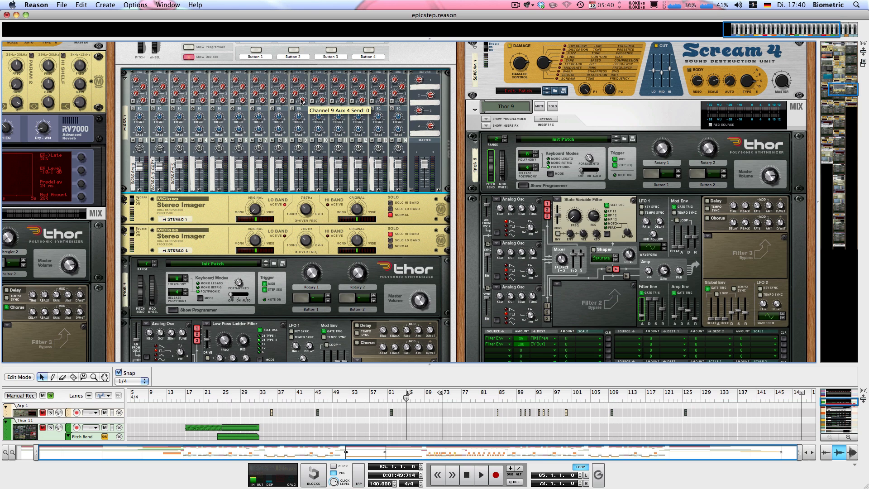
# Collapse the sequencer for a full-height rack and examine the Combinator's mixer, stereo imagers and first Thor
pyautogui.moveTo(415, 363); pyautogui.dragTo(415, 441)
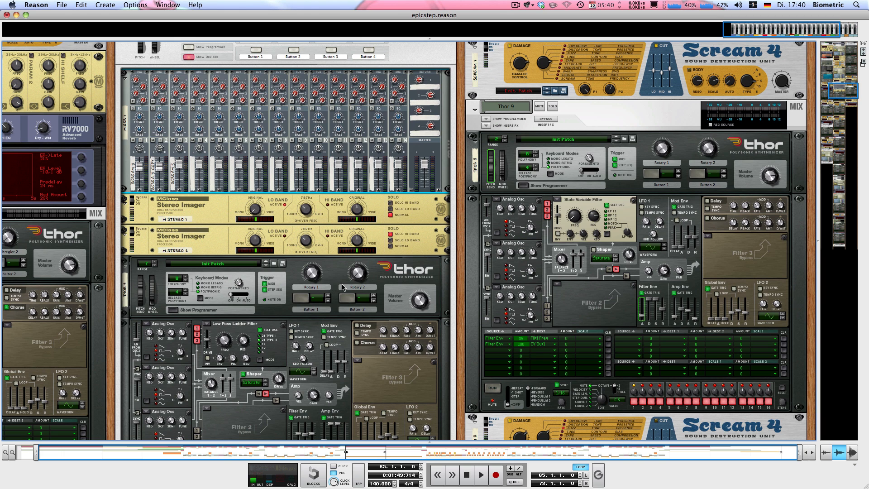
pyautogui.scroll(-6, 343, 287)
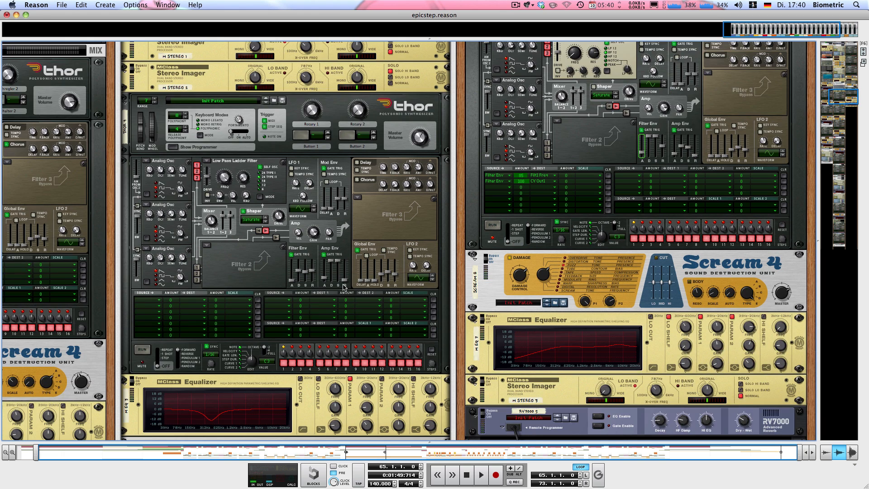
pyautogui.moveTo(342, 278); pyautogui.dragTo(341, 280)
pyautogui.scroll(8, 345, 274)
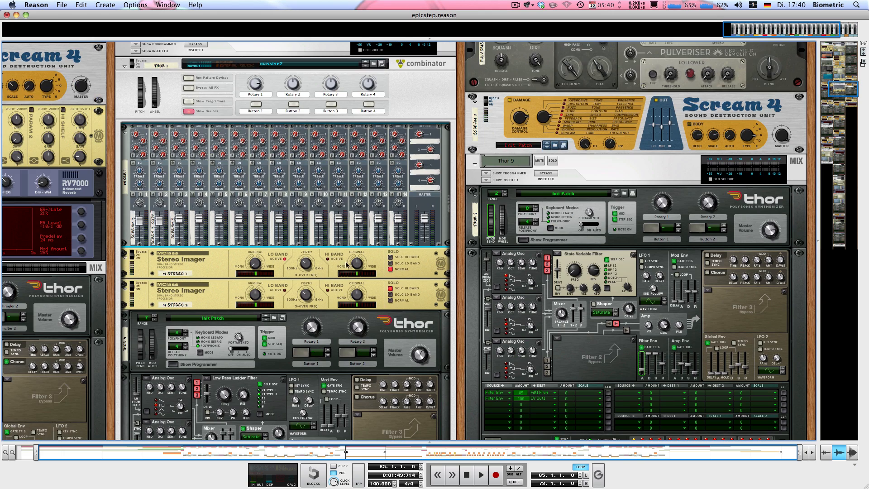
pyautogui.scroll(-6, 299, 249)
pyautogui.scroll(6, 279, 198)
pyautogui.scroll(-5, 229, 85)
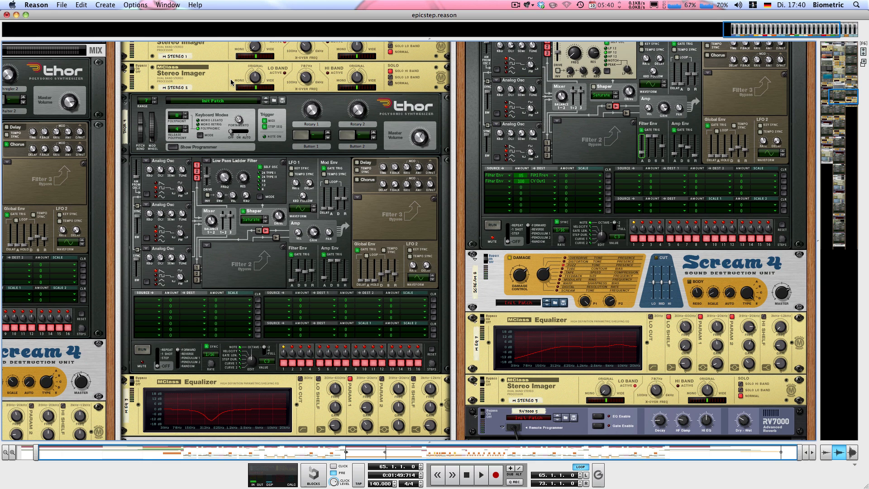
# Fold both MClass Stereo Imagers beneath the Combinator's mixer
pyautogui.scroll(1, 208, 84)
pyautogui.scroll(2, 204, 91)
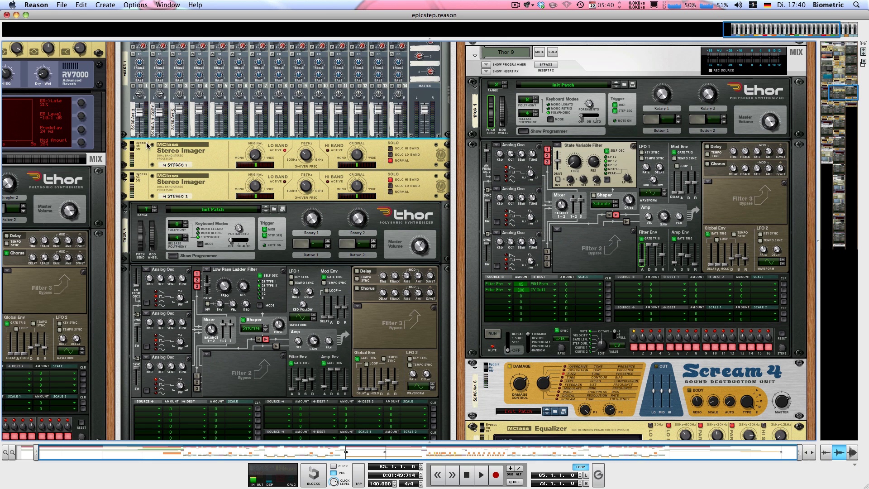
pyautogui.click(124, 147)
pyautogui.click(125, 159)
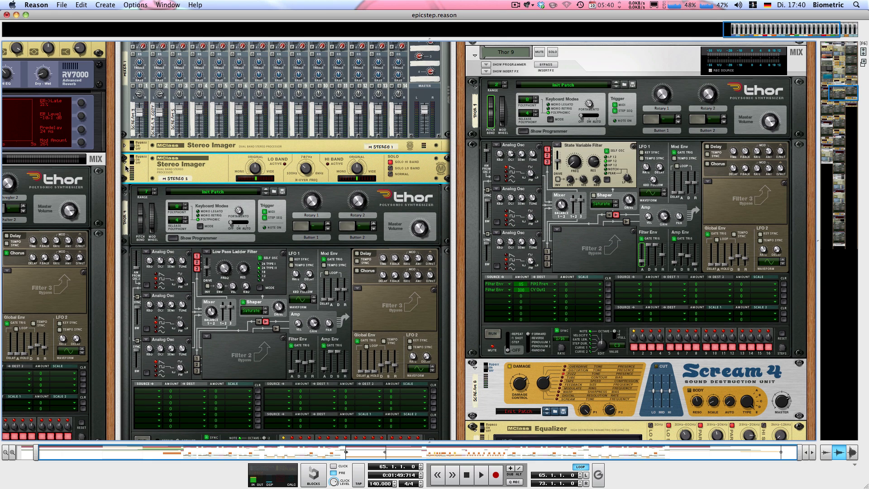
pyautogui.click(125, 160)
# Look through the Combinator's successive Thor, MClass Equalizer and Scream 4 chains below the stereo imagers
pyautogui.scroll(-3, 165, 170)
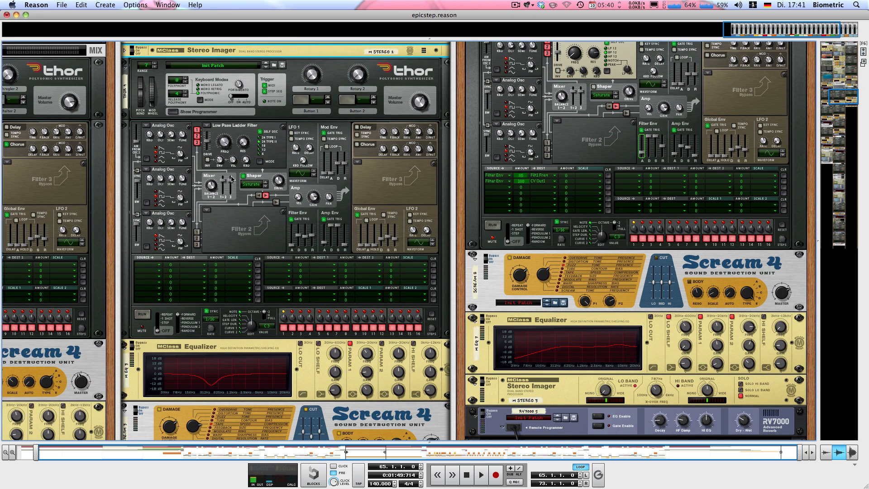
pyautogui.scroll(-10, 199, 154)
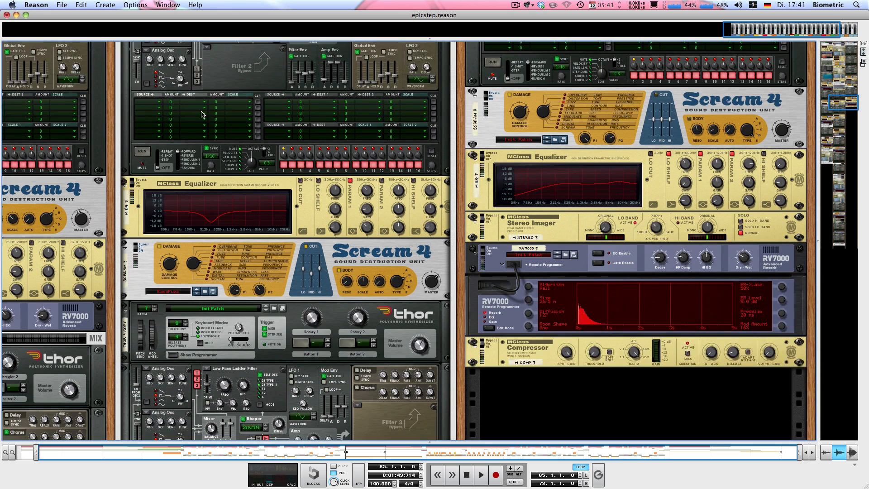
pyautogui.scroll(3, 205, 127)
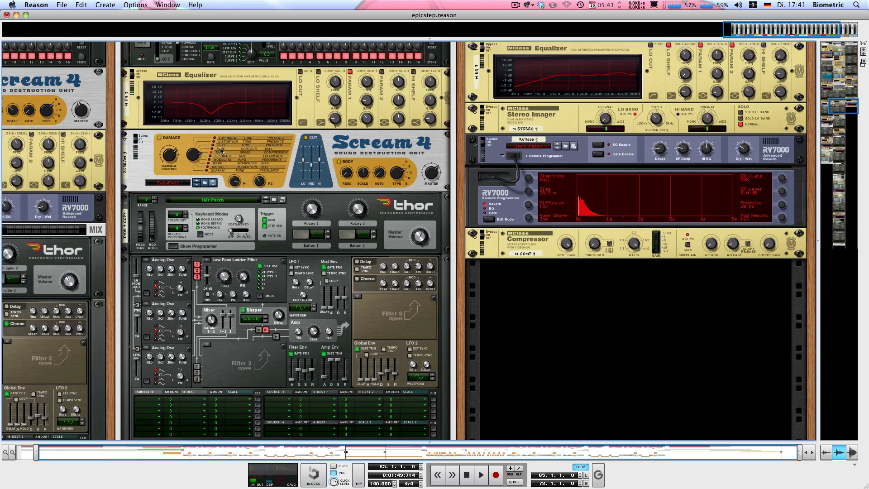
pyautogui.scroll(-3, 221, 155)
pyautogui.scroll(-5, 220, 156)
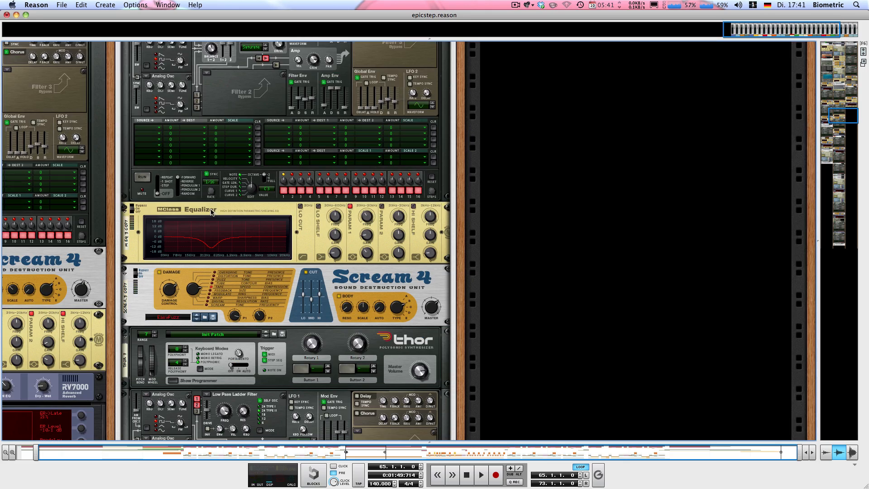
pyautogui.scroll(-9, 211, 212)
pyautogui.scroll(12, 210, 214)
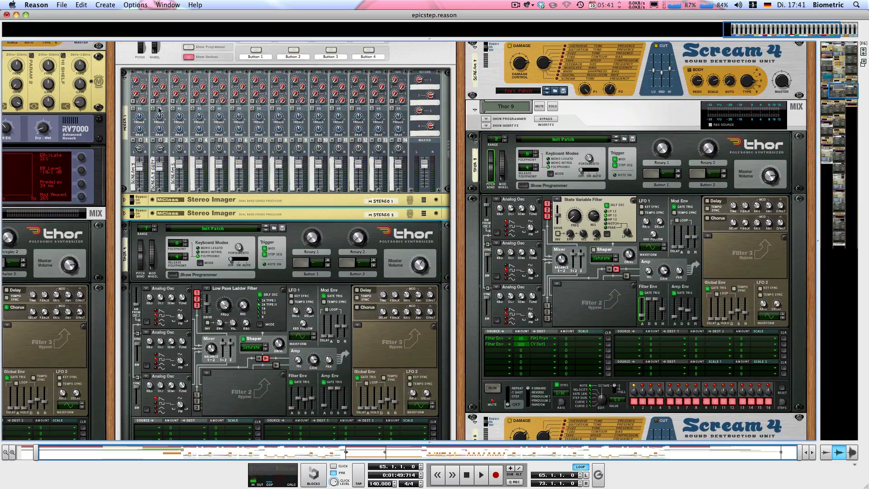
# Flip the rack to its rear and back to the front, and examine the first Thor's envelope settings
pyautogui.click(225, 210)
pyautogui.press('Tab')
pyautogui.press('Tab')
pyautogui.scroll(-5, 362, 194)
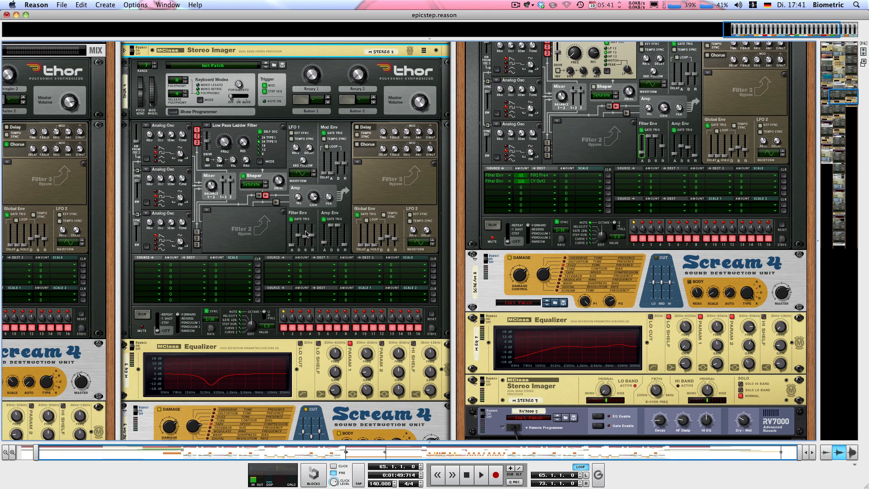
pyautogui.moveTo(326, 242)
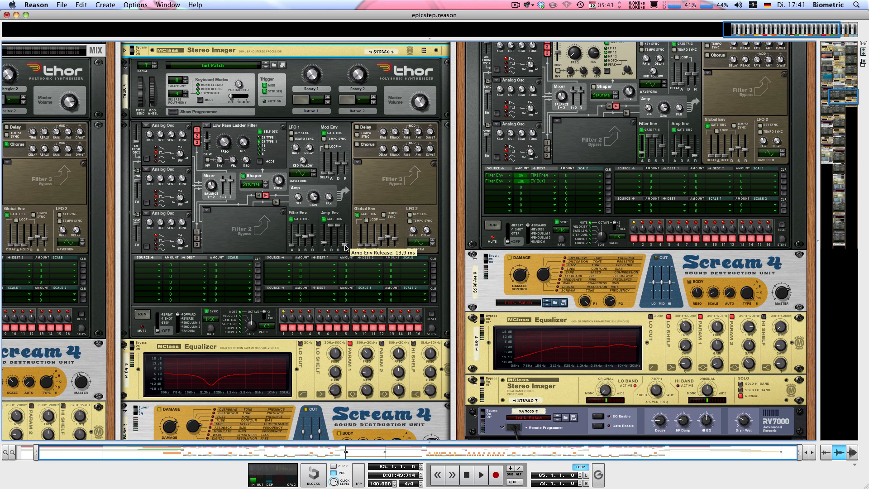
# Solo channel 1 of the Combinator's mixer and play the loop with its Scream 4 bypassed
pyautogui.scroll(10, 344, 248)
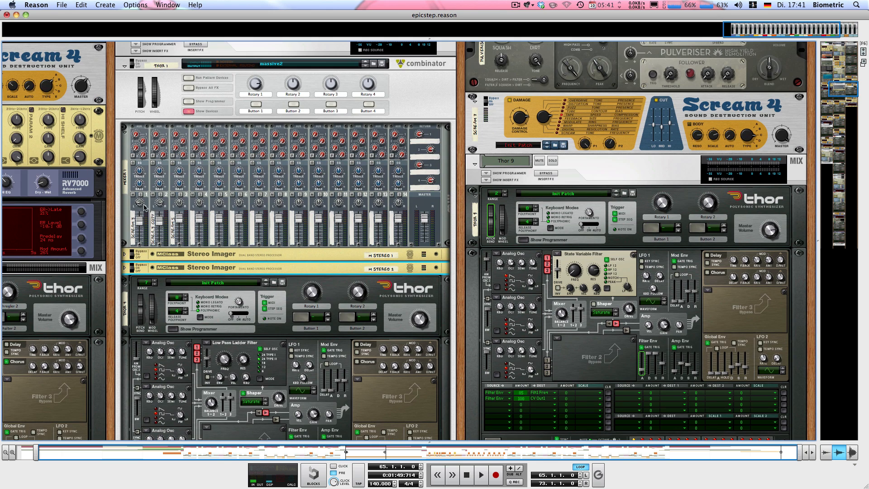
pyautogui.click(141, 194)
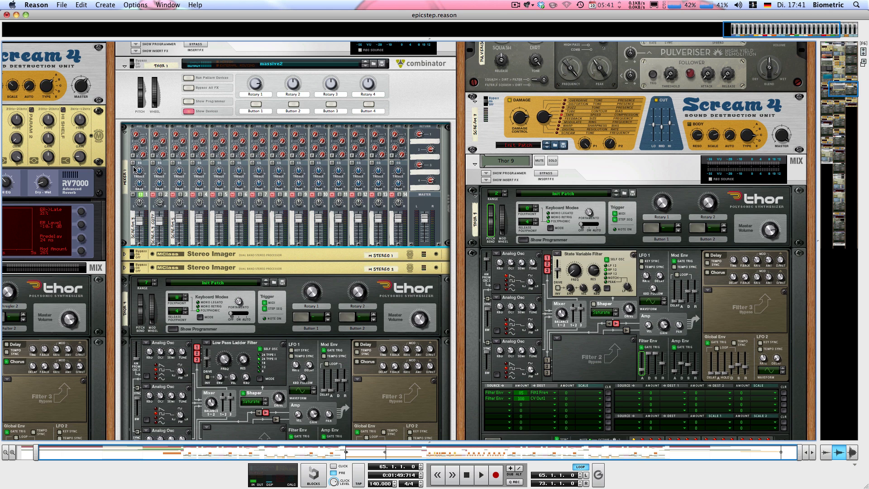
pyautogui.scroll(-10, 132, 157)
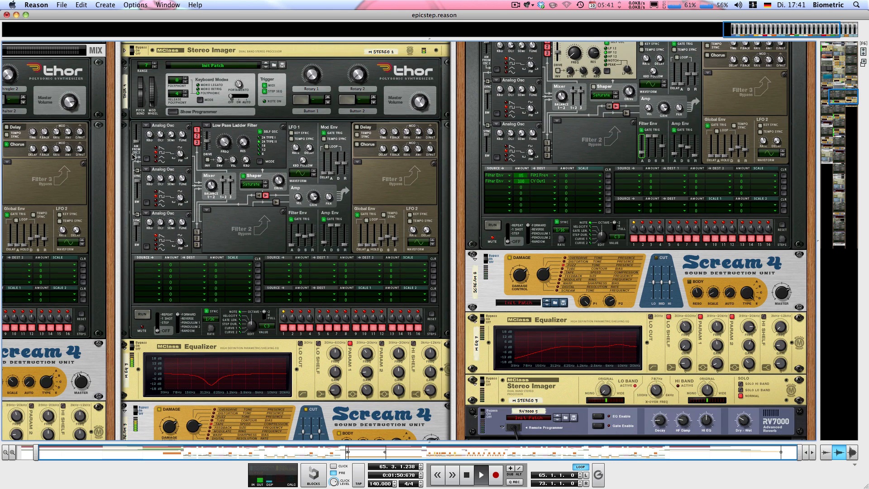
pyautogui.scroll(-5, 242, 183)
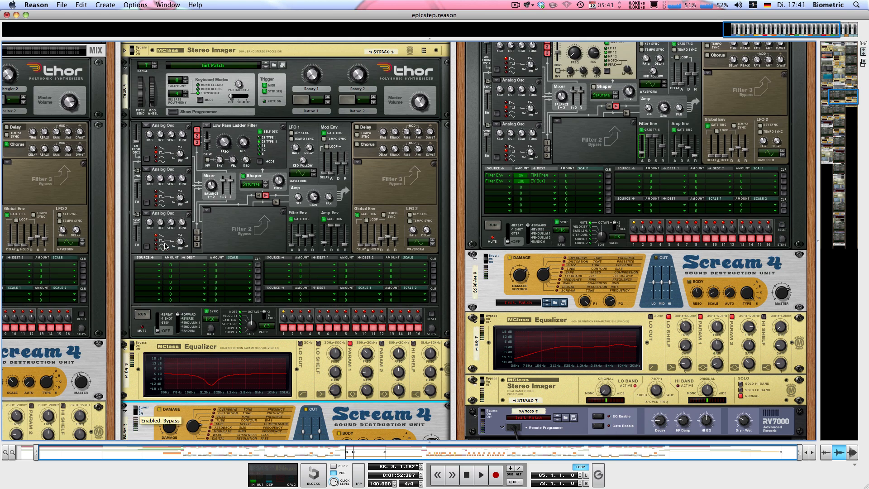
pyautogui.scroll(5, 249, 184)
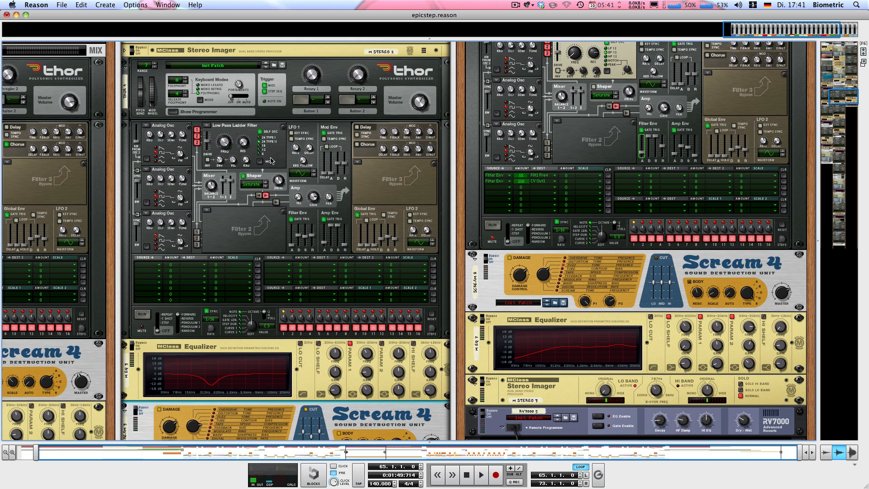
# Play the loop with the first Thor's Shaper switched off to hear its unshaped sound
pyautogui.press('space')
pyautogui.click(245, 176)
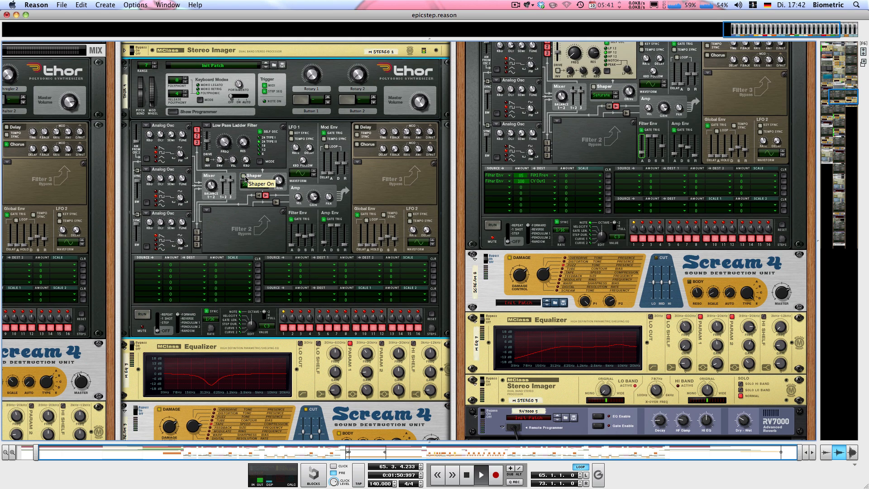
pyautogui.press('space')
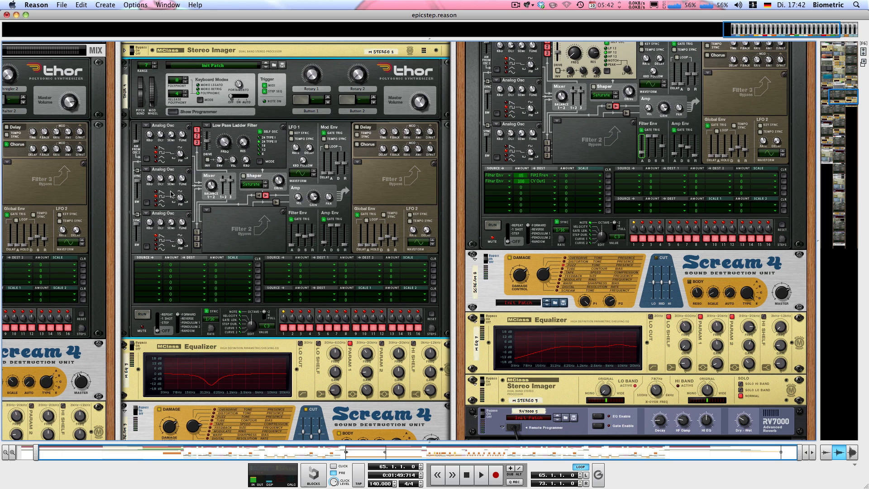
pyautogui.press('space')
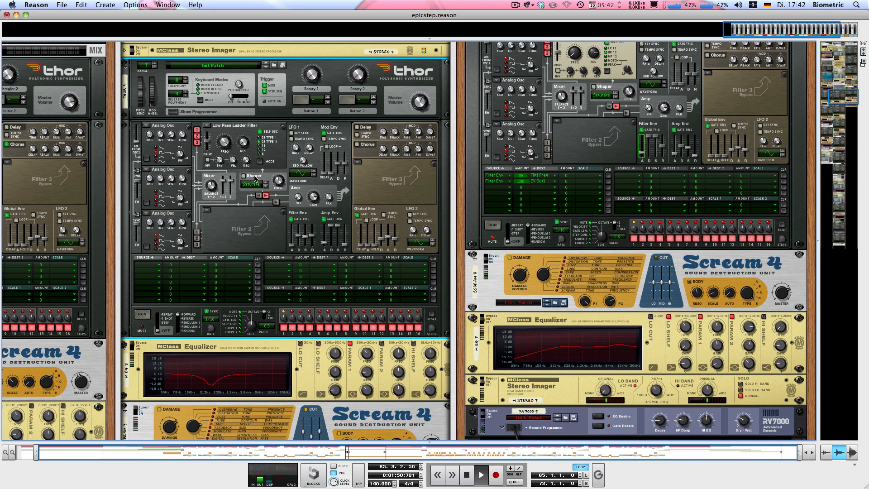
pyautogui.click(244, 176)
pyautogui.press('space')
# Switch the first Thor's Shaper on and play the loop
pyautogui.scroll(-3, 244, 150)
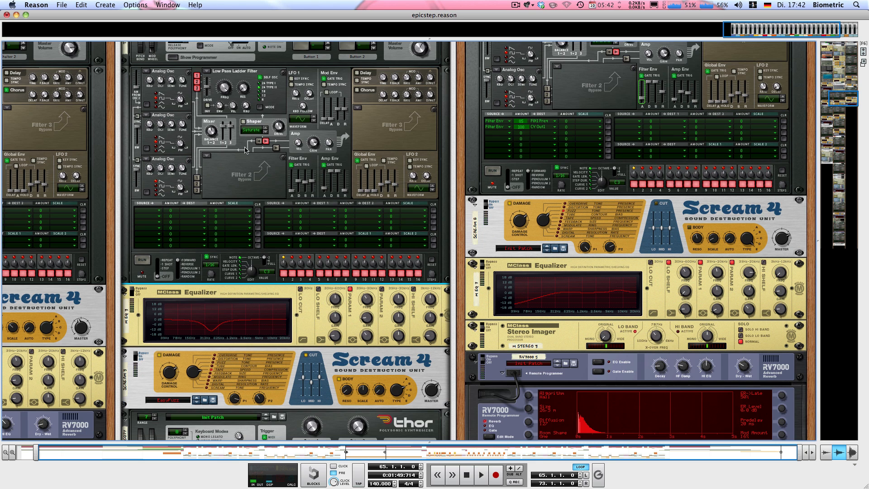
pyautogui.click(243, 123)
pyautogui.press('space')
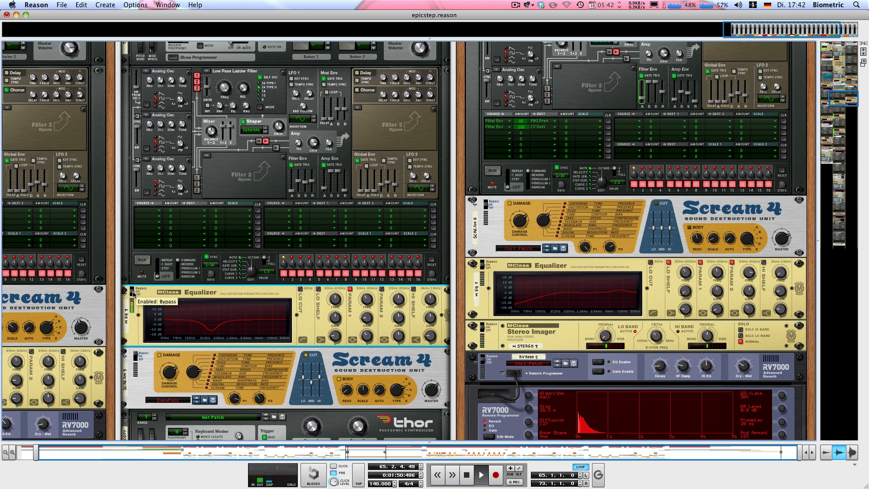
pyautogui.press('space')
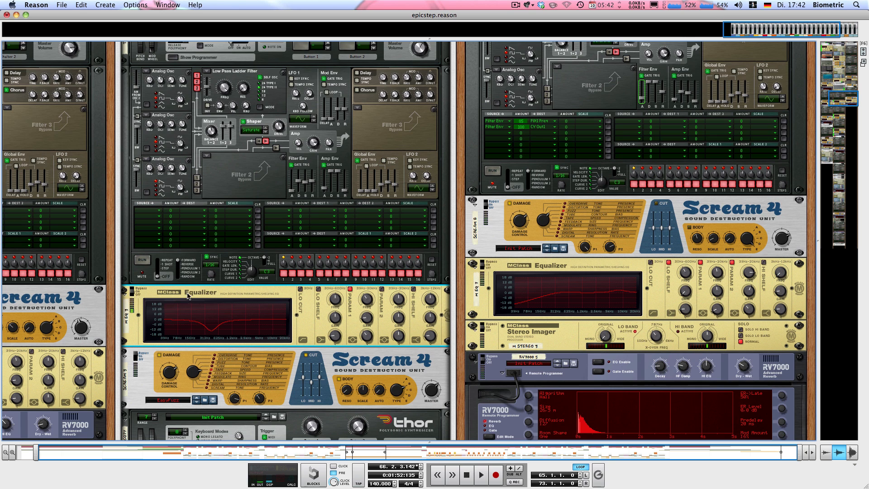
# Enable the Scream 4 below the first Thor's equalizer and play the loop through it
pyautogui.scroll(-4, 168, 278)
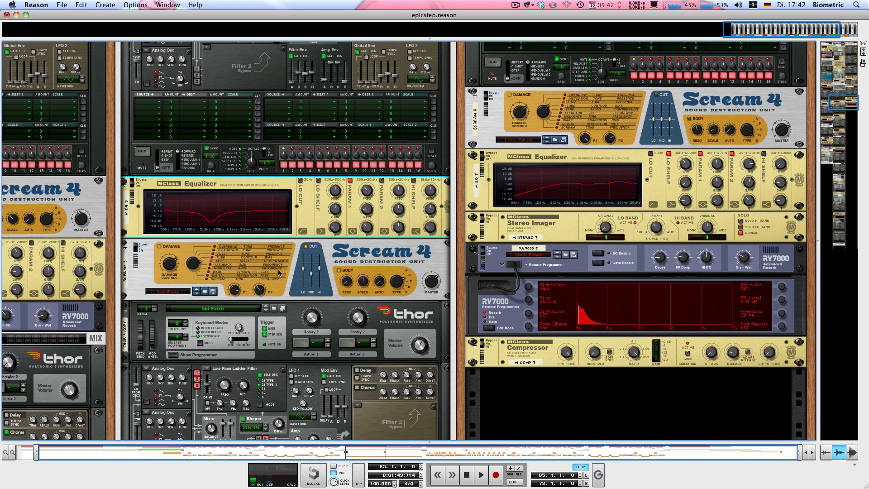
pyautogui.moveTo(178, 265)
pyautogui.moveTo(321, 272)
pyautogui.press('space')
pyautogui.click(136, 248)
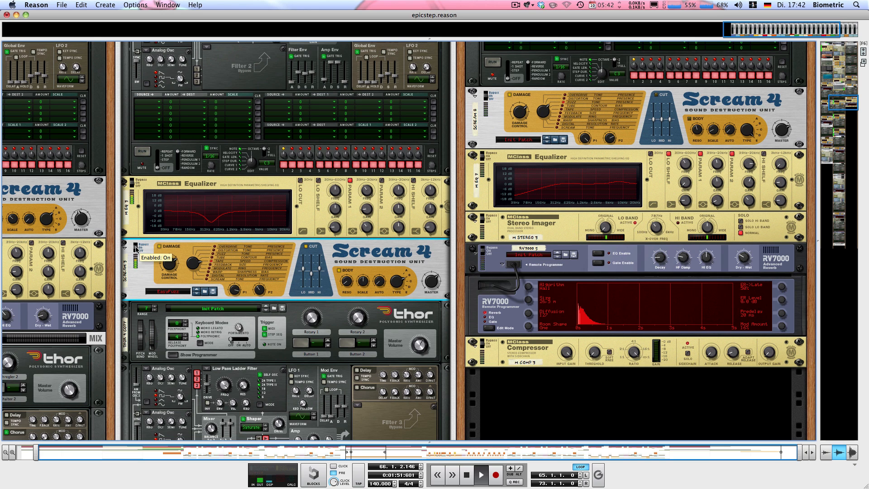
# Examine the second Thor with its equalizer and Scream 4, comparing its oscillators and Shaper with those of the first Thor
pyautogui.rightClick(150, 236)
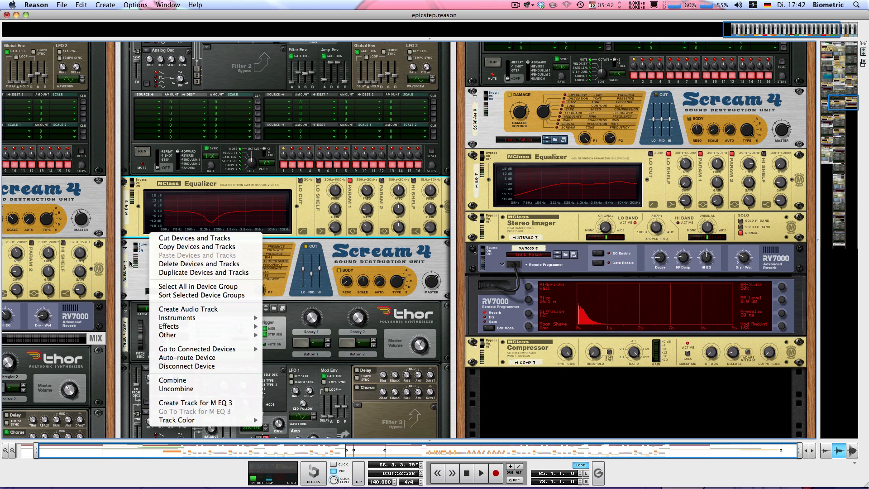
pyautogui.press('Escape')
pyautogui.scroll(-5, 240, 232)
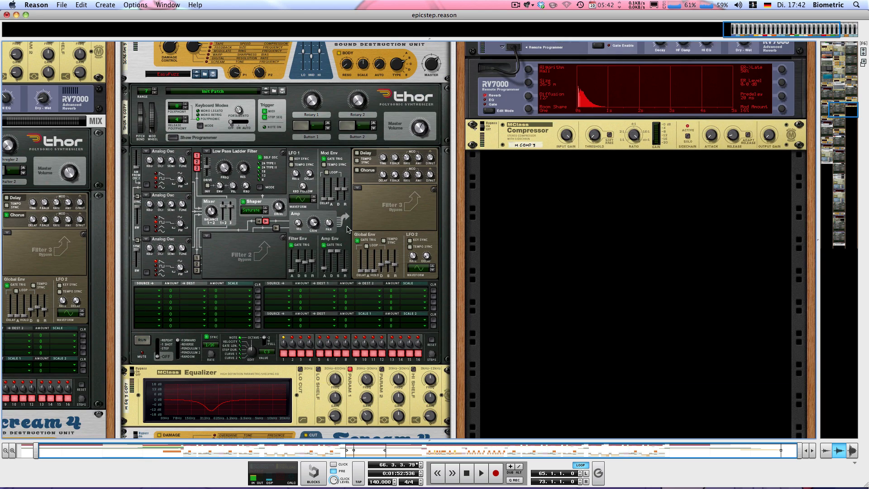
pyautogui.scroll(3, 265, 213)
pyautogui.scroll(-1, 255, 96)
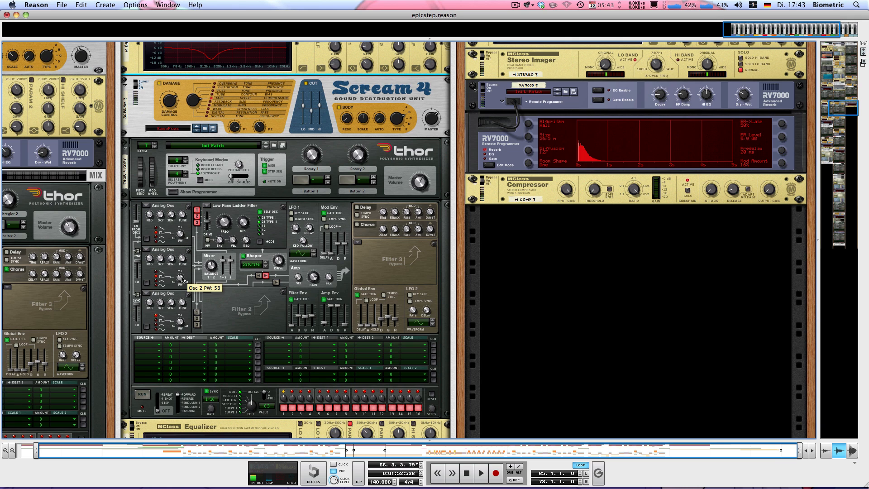
pyautogui.scroll(10, 182, 322)
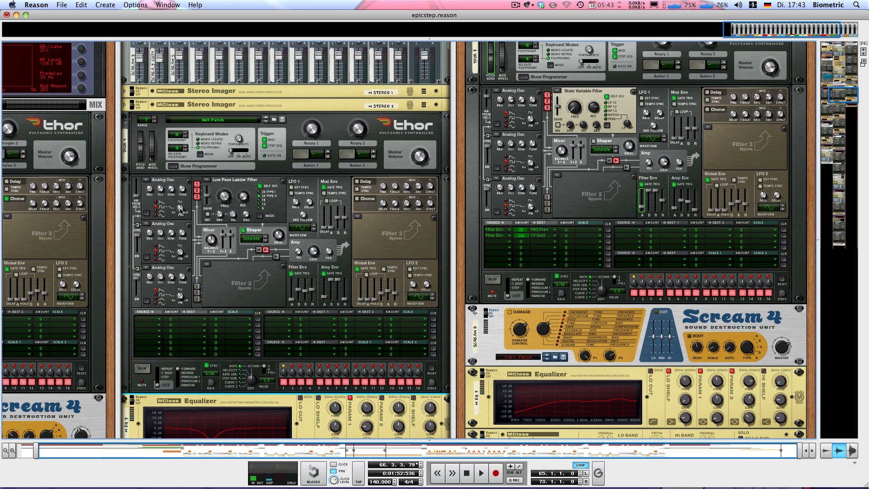
pyautogui.click(180, 211)
pyautogui.scroll(-10, 180, 211)
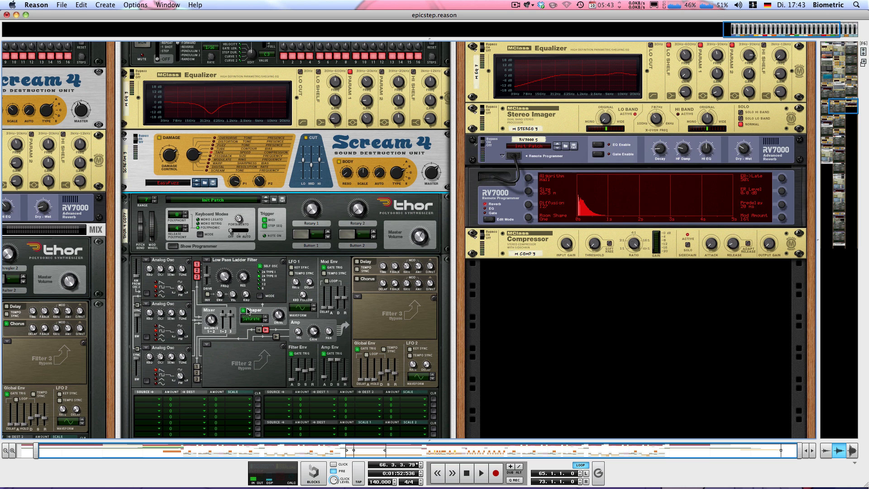
pyautogui.scroll(-7, 235, 302)
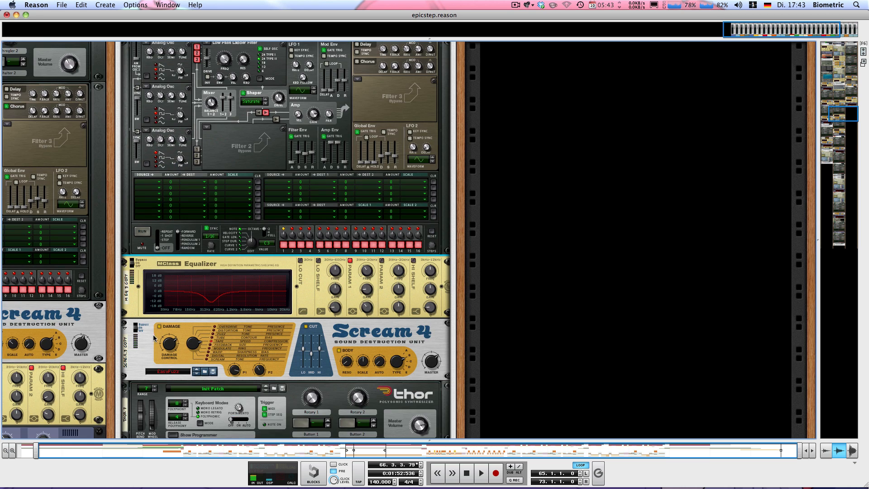
pyautogui.scroll(-10, 156, 328)
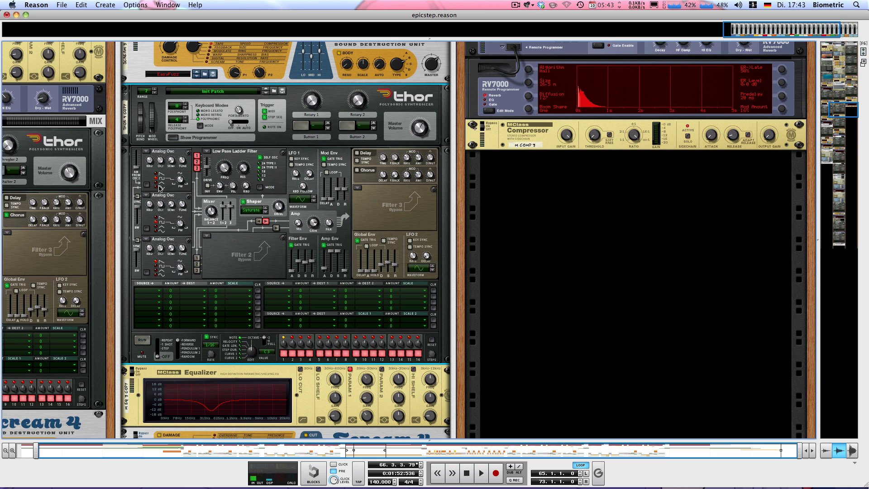
pyautogui.scroll(10, 159, 188)
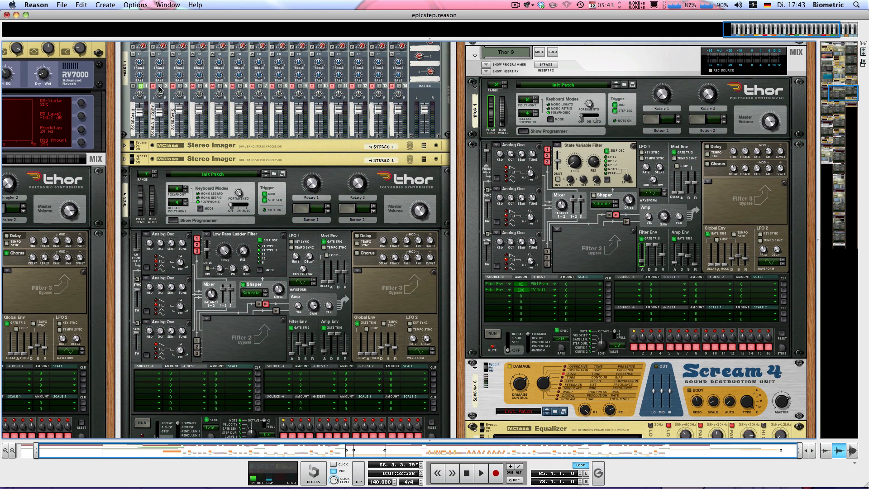
# Solo channel 2 of the Combinator's mixer and play the loop to hear the second Thor
pyautogui.click(159, 87)
pyautogui.press('space')
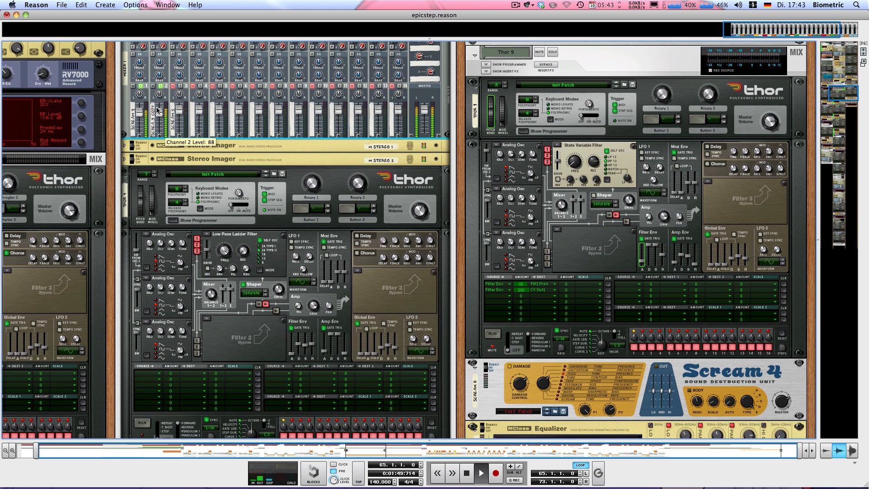
pyautogui.press('space')
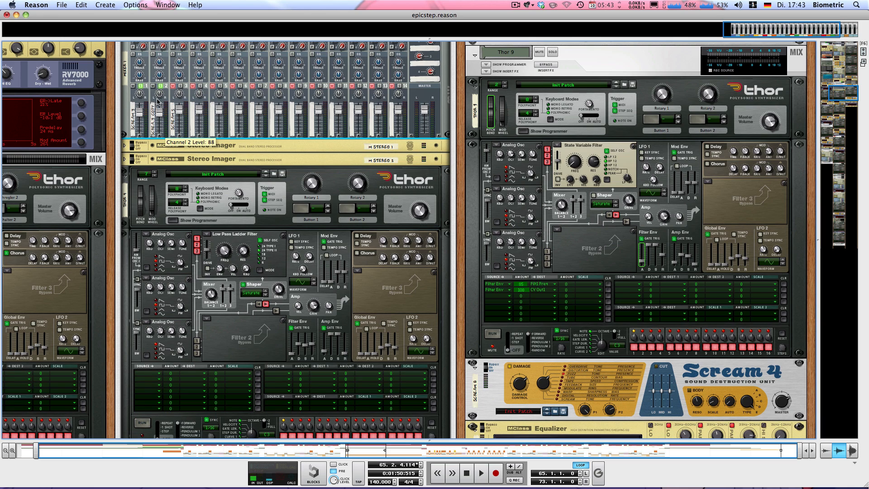
pyautogui.scroll(-10, 161, 171)
pyautogui.scroll(-10, 161, 181)
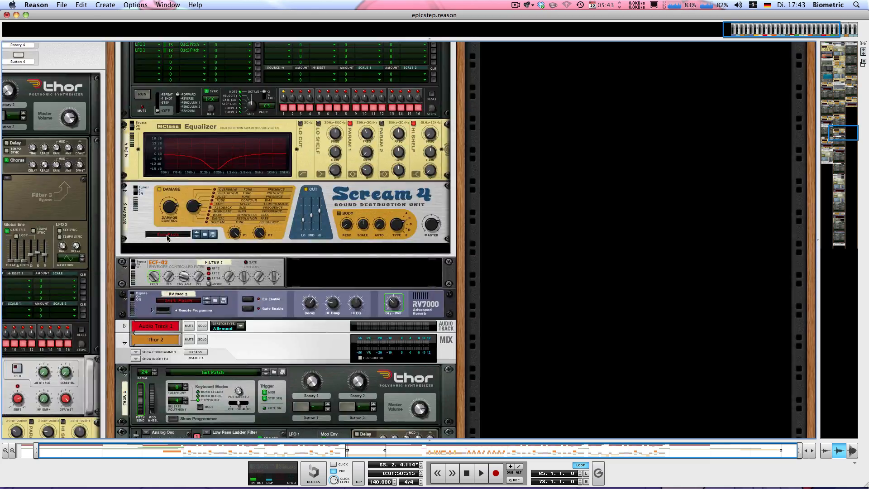
pyautogui.click(133, 295)
pyautogui.scroll(15, 133, 294)
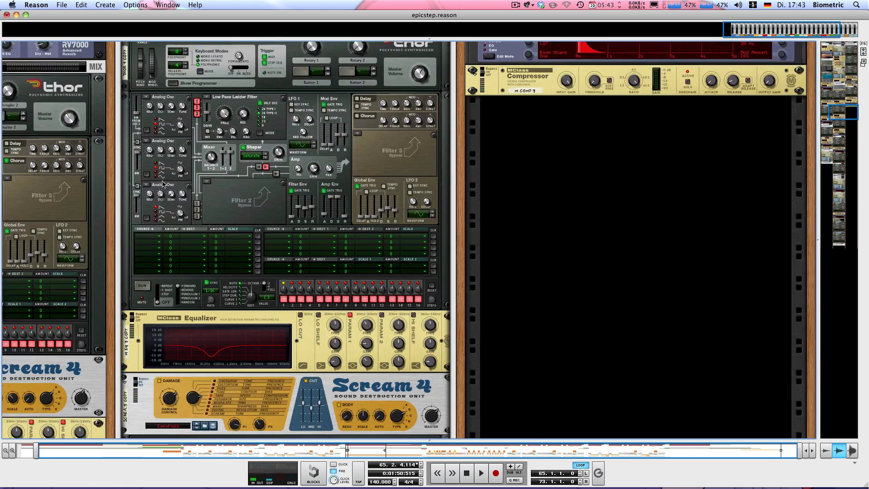
pyautogui.press('space')
pyautogui.press('space')
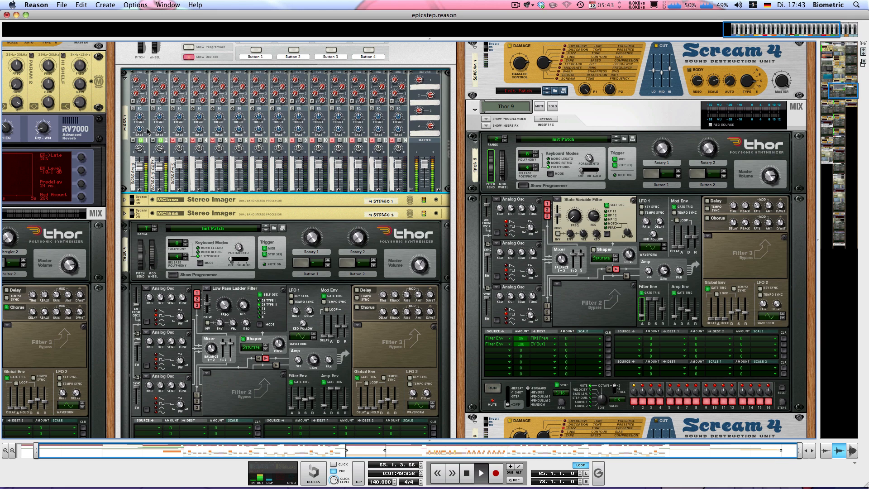
pyautogui.press('space')
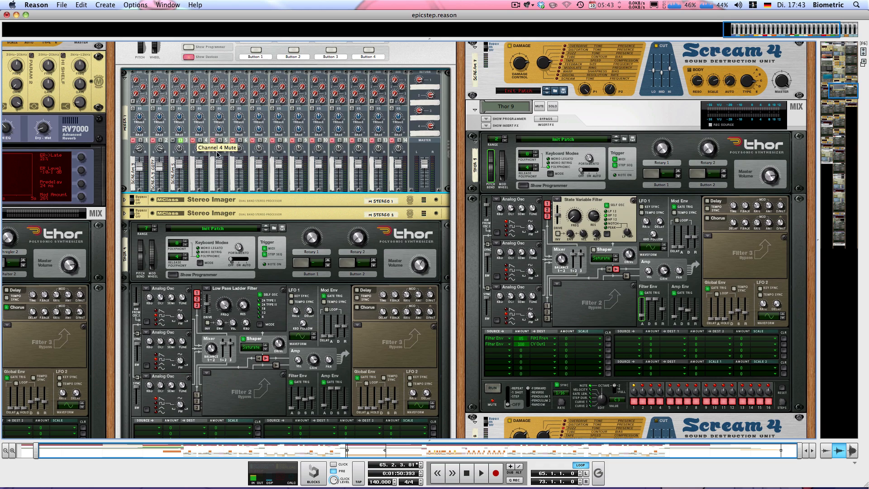
# Examine the third Thor's two oscillators, low pass filter, Shaper and LFO 1 pitch modulation routings
pyautogui.scroll(-10, 221, 156)
pyautogui.scroll(-10, 221, 155)
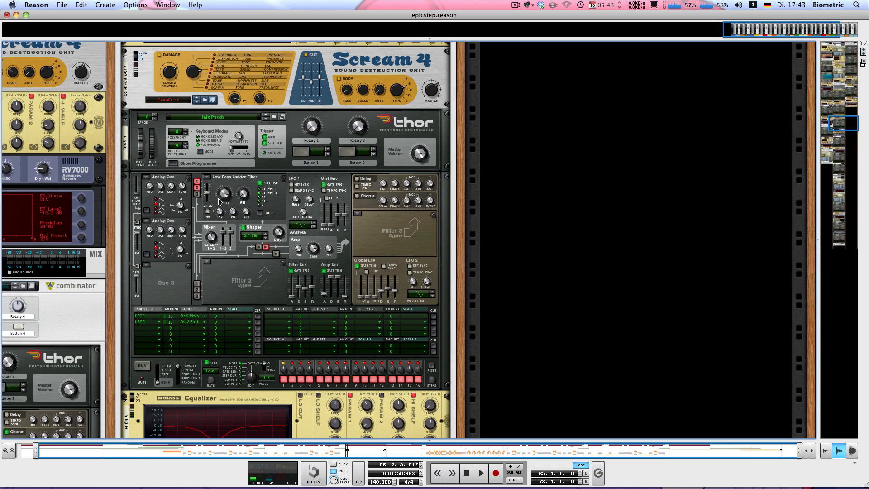
pyautogui.scroll(-2, 231, 202)
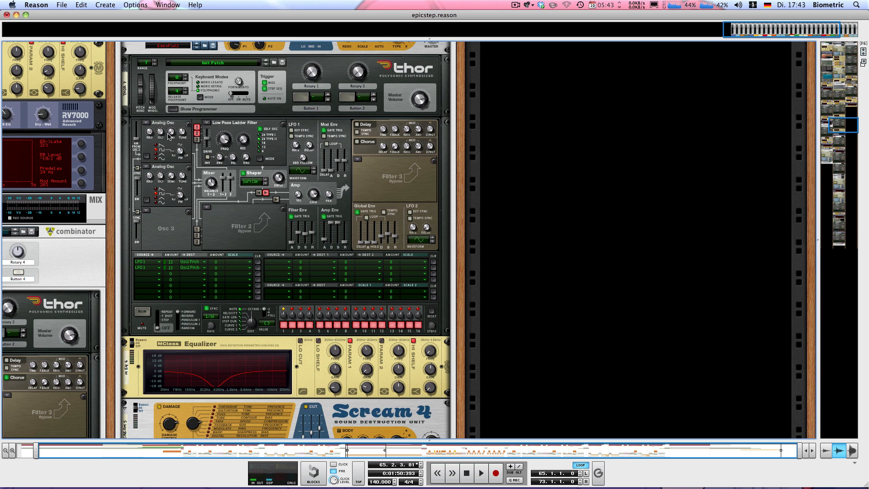
pyautogui.scroll(-3, 168, 139)
pyautogui.scroll(3, 169, 138)
pyautogui.scroll(9, 168, 156)
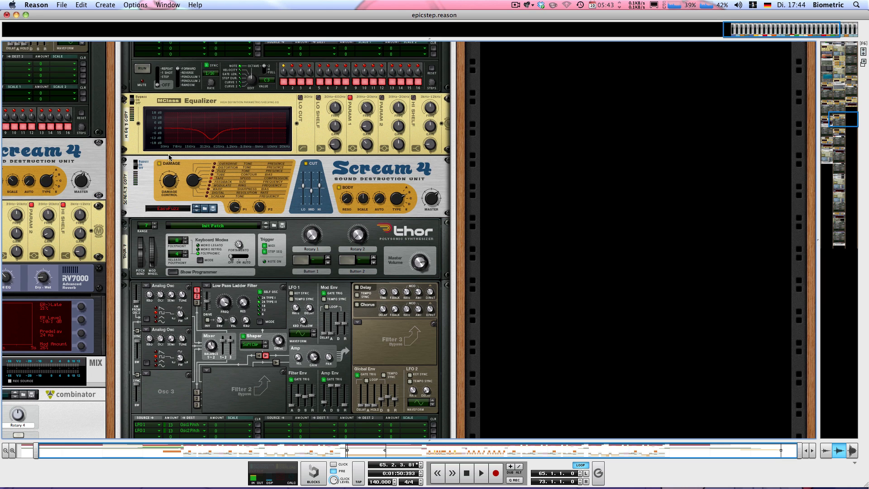
pyautogui.scroll(-3, 169, 155)
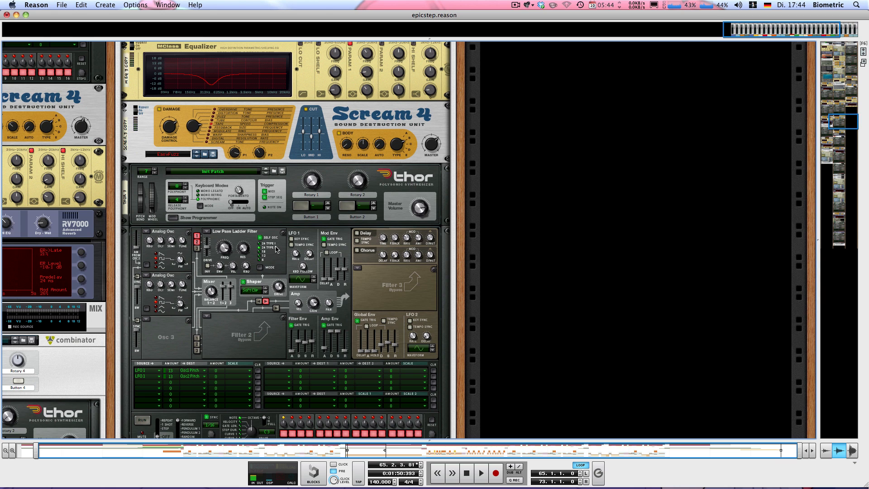
pyautogui.scroll(-6, 281, 251)
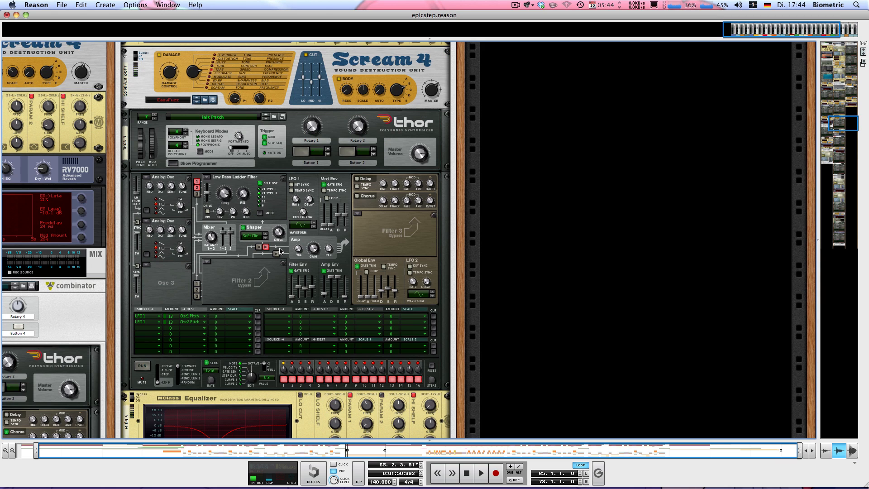
pyautogui.click(225, 216)
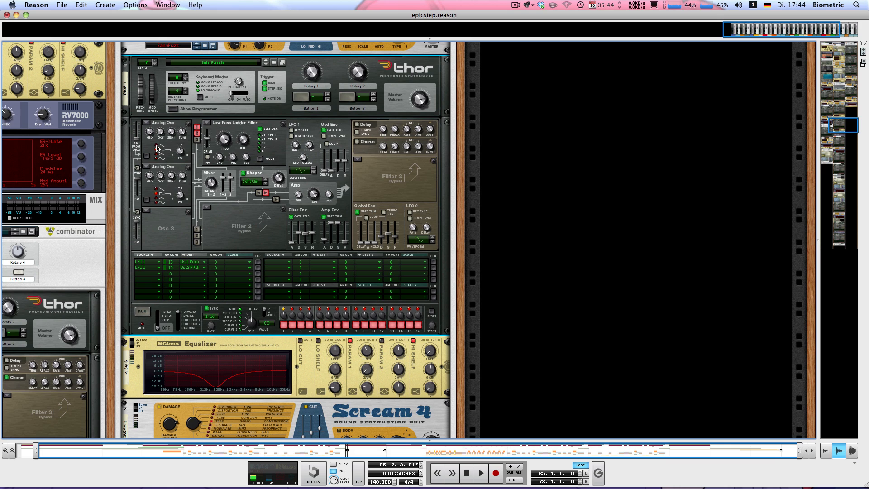
# Play the loop from its start with mixer channel 3 soloed to hear the third Thor's LFO pitch modulation
pyautogui.hotkey('shift', 'Return')
pyautogui.press('space')
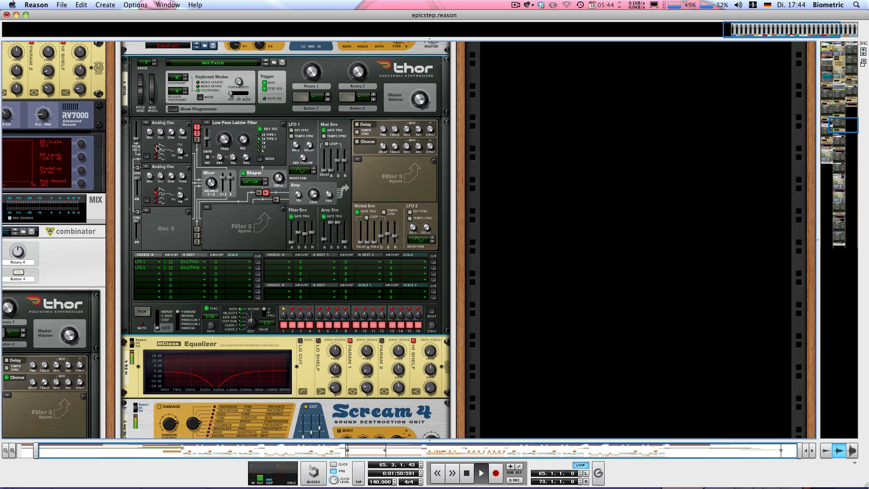
pyautogui.press('space')
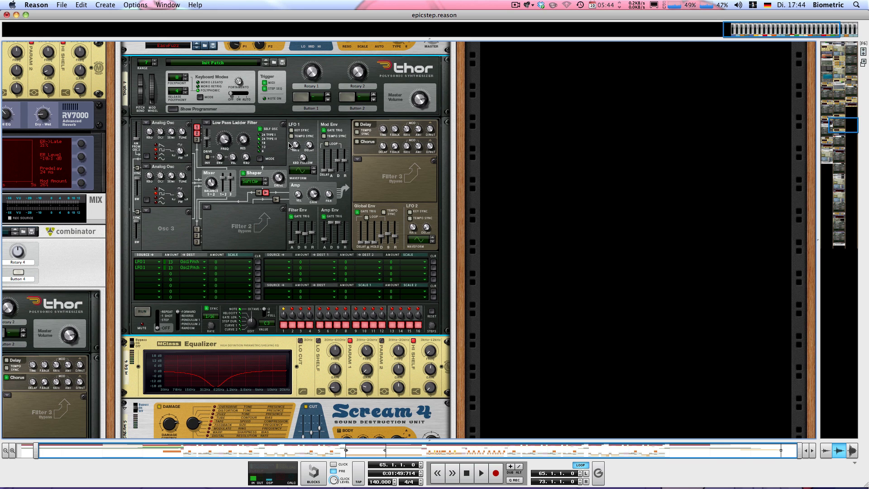
pyautogui.press('space')
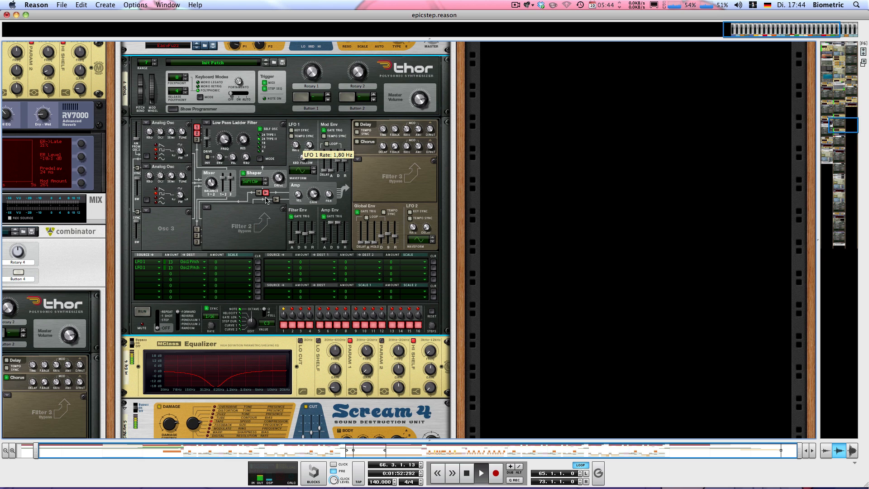
pyautogui.press('space')
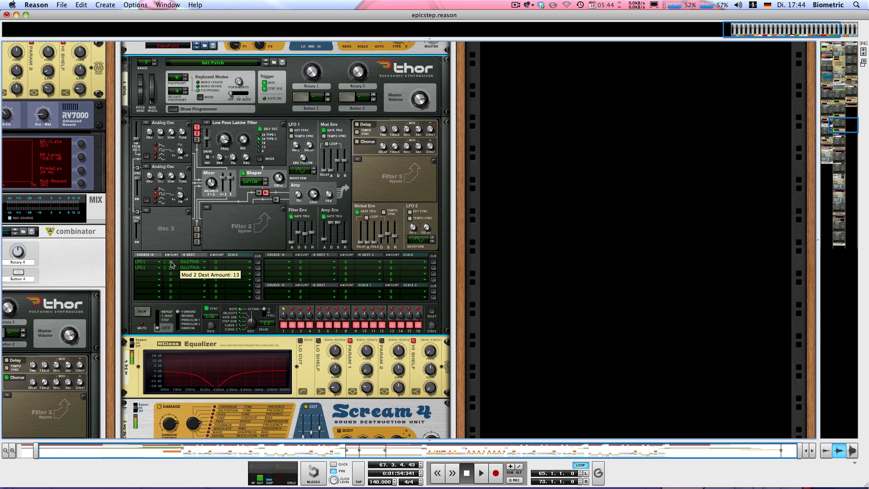
# Try the third Thor's LFO 1 to Osc2 Pitch amount at 43 with the loop playing, and reduce it again
pyautogui.moveTo(171, 268); pyautogui.dragTo(161, 243)
pyautogui.press('space')
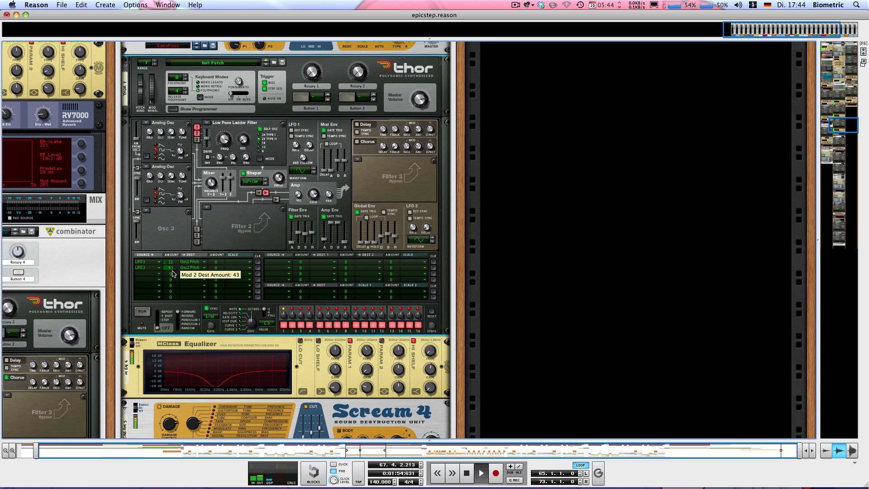
pyautogui.moveTo(172, 270)
pyautogui.mouseDown()
pyautogui.moveTo(169, 283)
pyautogui.moveTo(175, 267)
pyautogui.mouseUp()
pyautogui.press('space')
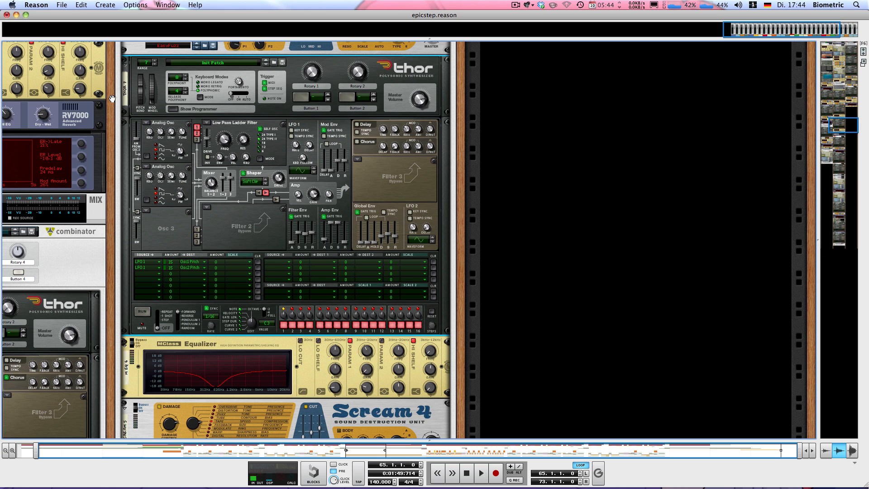
# Solo mixer channels 1 and 2 alongside channel 3 and play the loop to hear all three Thors together
pyautogui.scroll(-5, 121, 111)
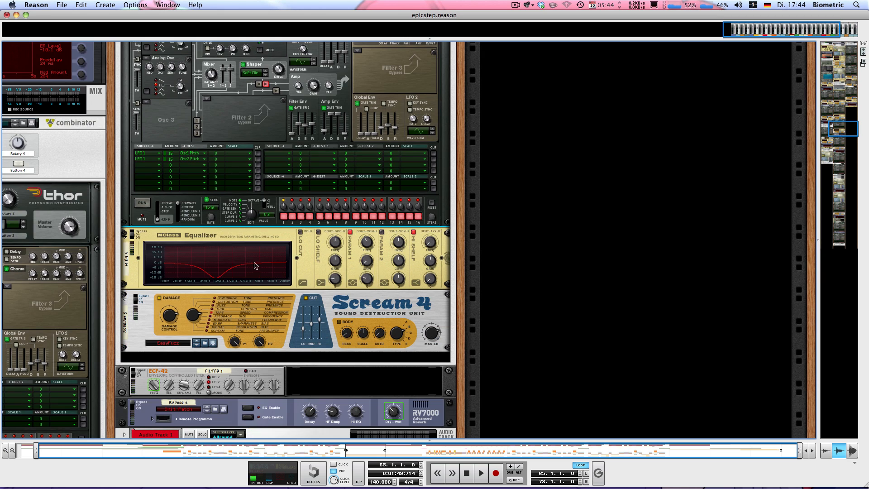
pyautogui.scroll(3, 146, 302)
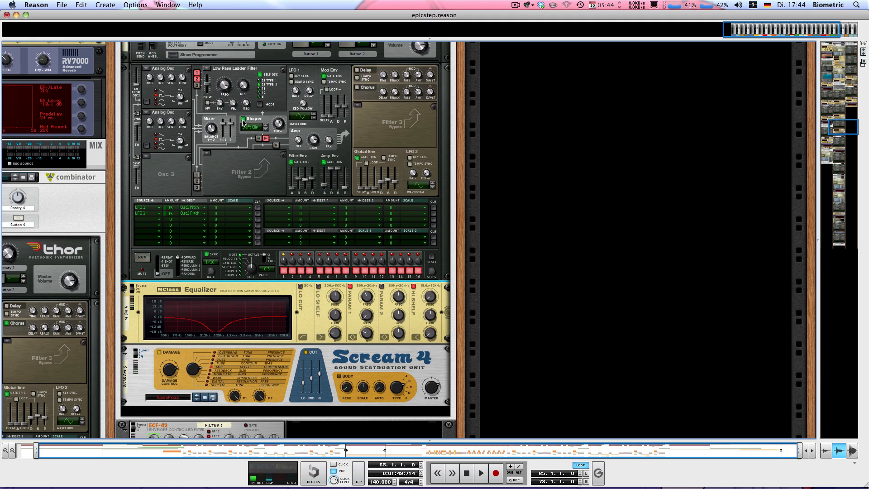
pyautogui.scroll(10, 251, 129)
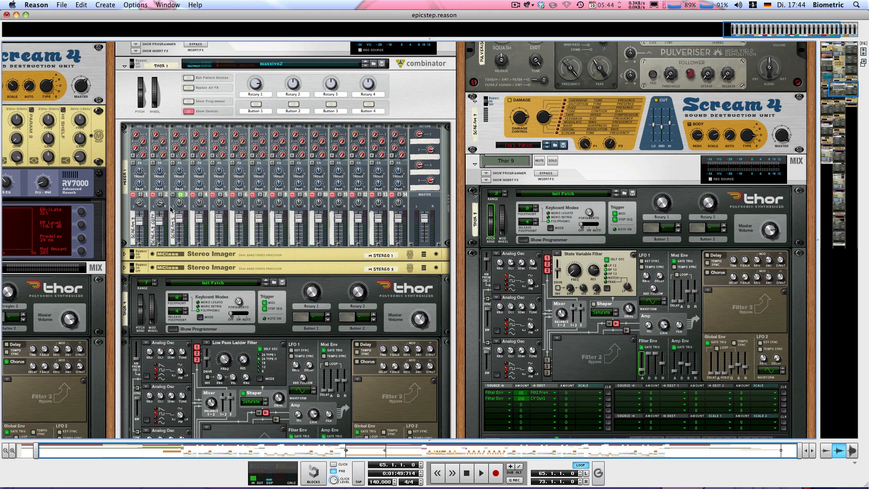
pyautogui.click(160, 195)
pyautogui.click(140, 195)
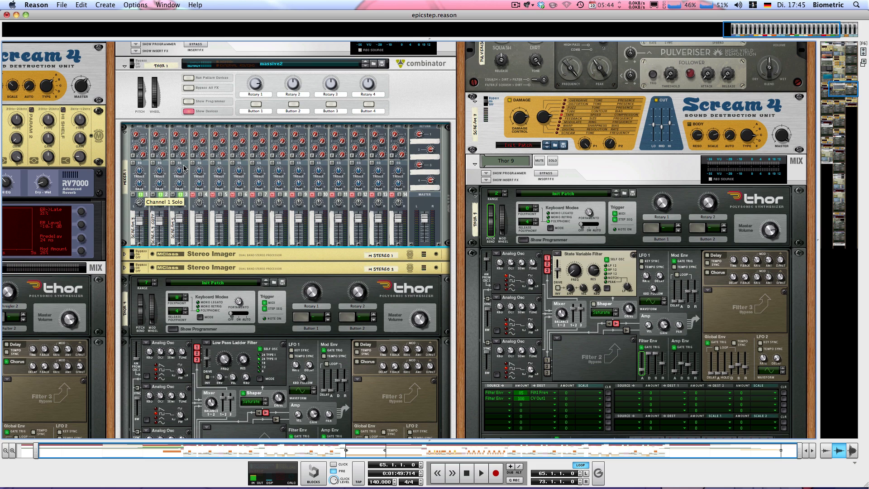
pyautogui.press('space')
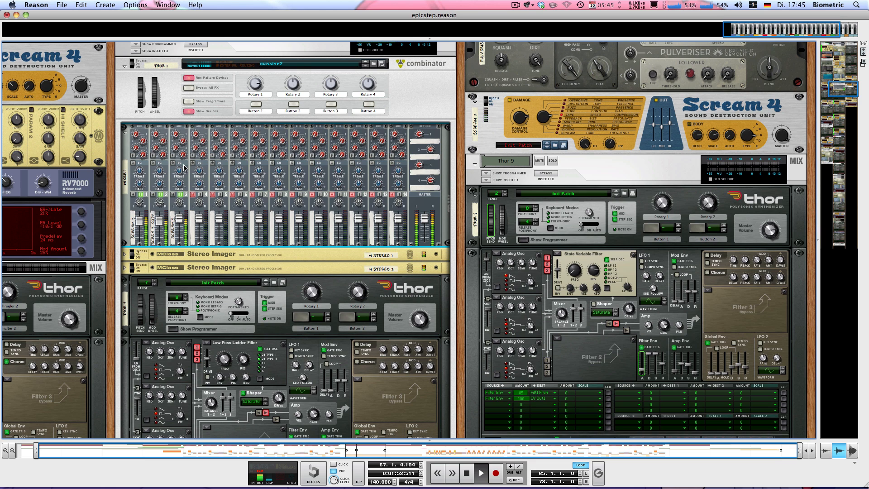
pyautogui.press('space')
# Turn off the channel solos in the Combinator's mixer and unfold the two Stereo Imagers below it
pyautogui.scroll(-7, 172, 181)
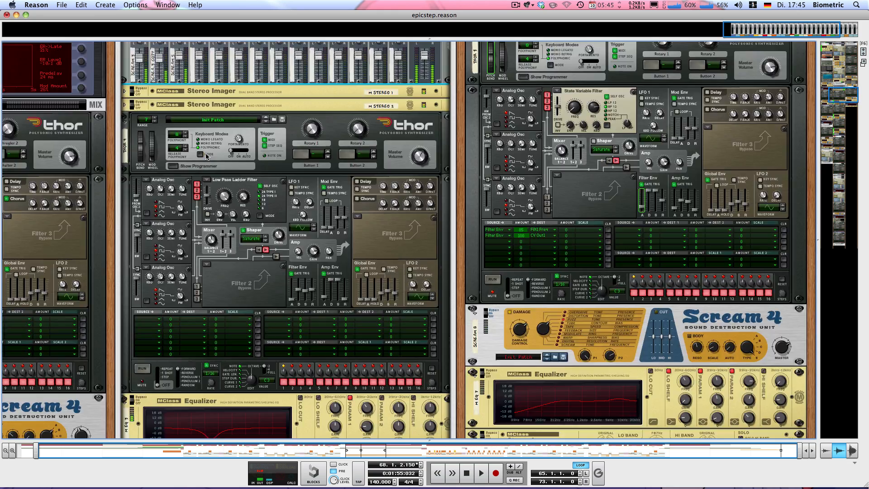
pyautogui.scroll(6, 172, 182)
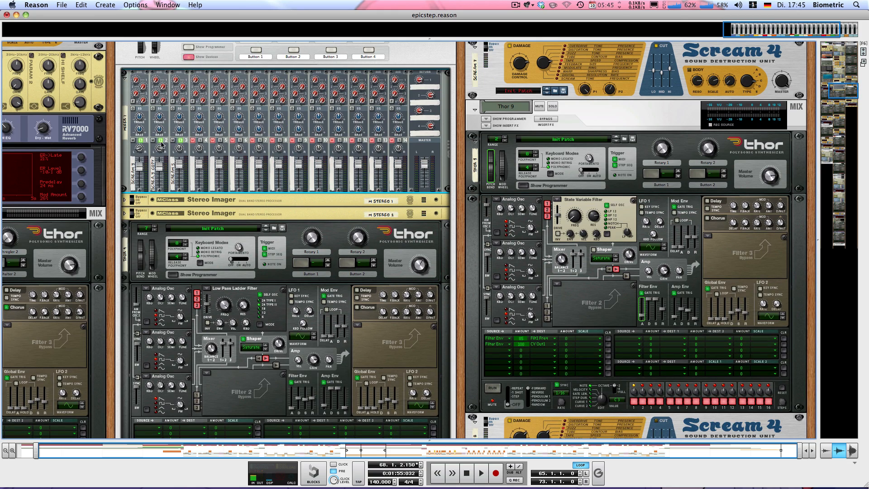
pyautogui.click(180, 140)
pyautogui.click(160, 140)
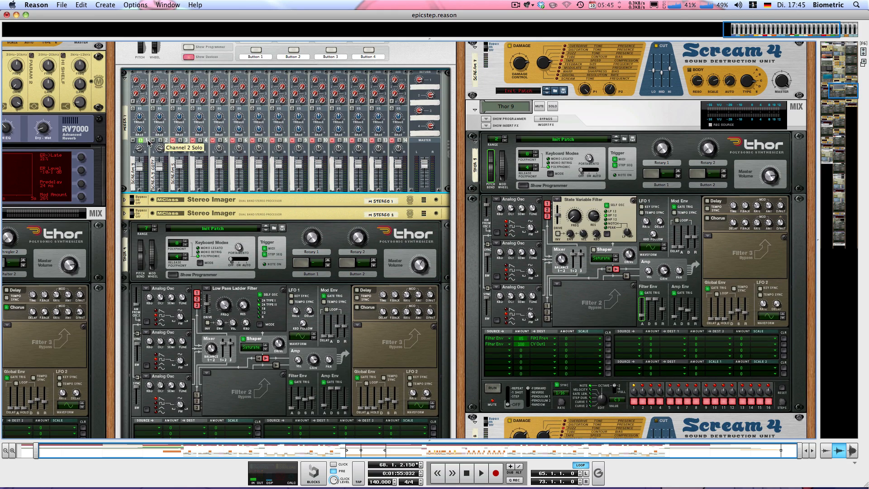
pyautogui.click(125, 213)
pyautogui.click(126, 199)
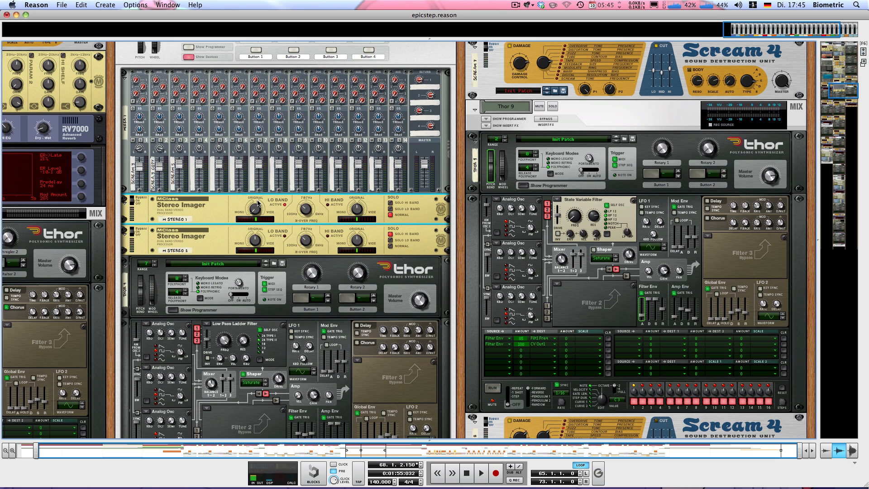
# Fold the first Stereo Imager and inspect the second one's low width, high width and crossover frequency
pyautogui.click(136, 205)
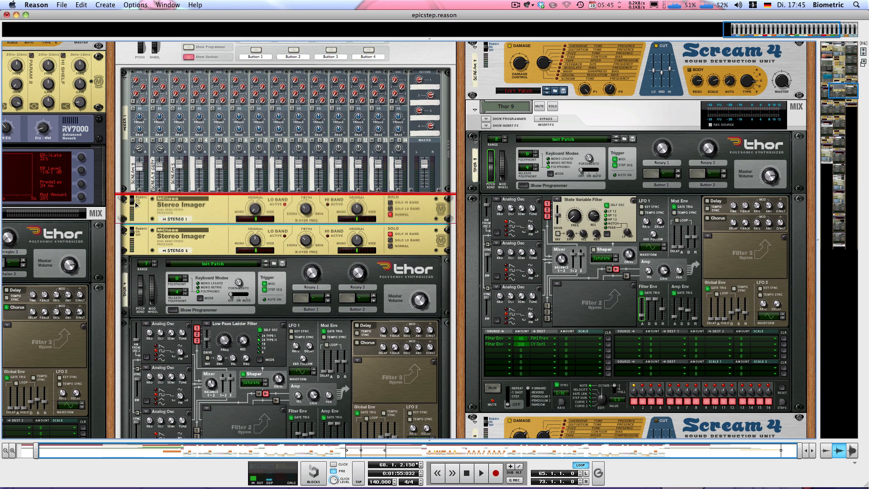
pyautogui.click(125, 199)
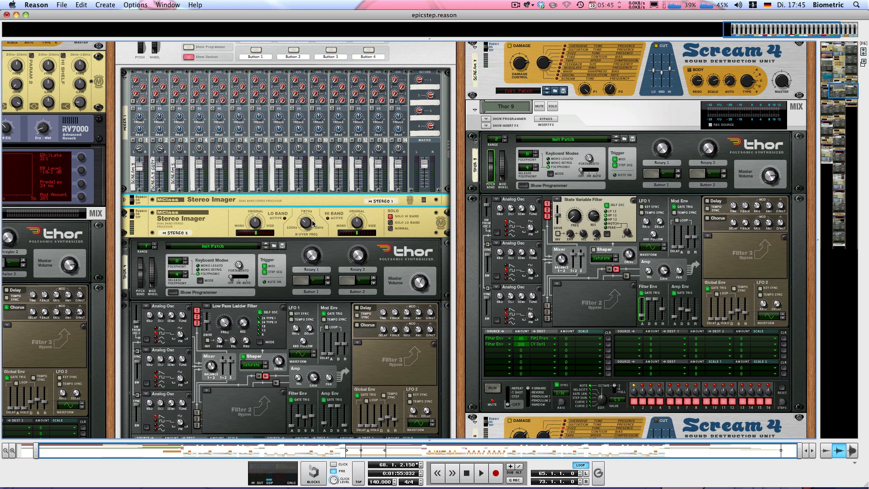
pyautogui.moveTo(310, 224)
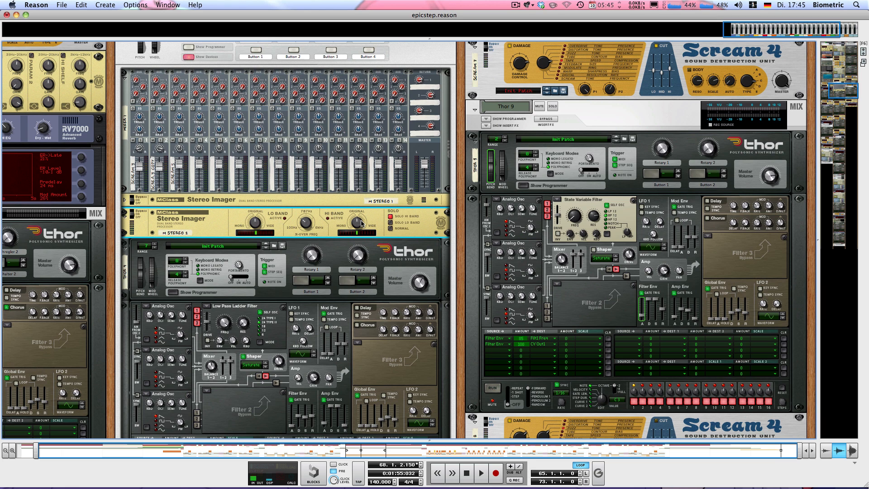
pyautogui.moveTo(362, 223)
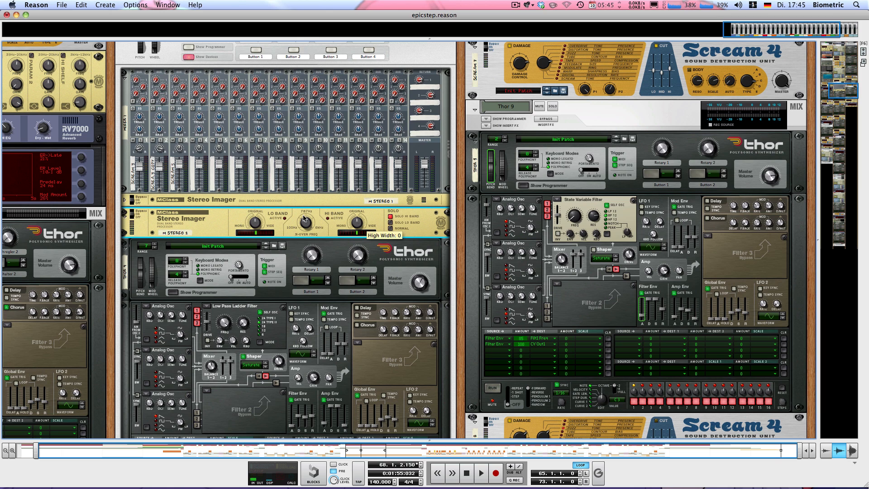
pyautogui.moveTo(258, 223)
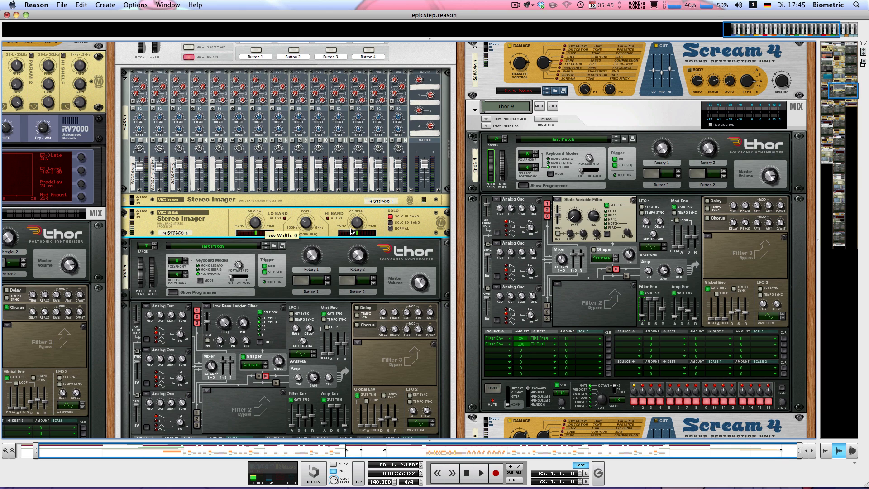
pyautogui.click(390, 216)
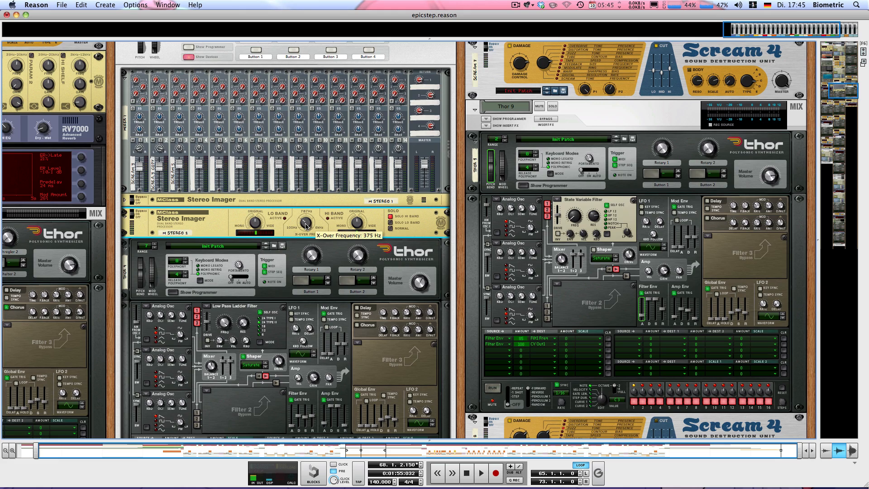
# Play the loop briefly to hear the second Stereo Imager with its solo mode set to Normal
pyautogui.scroll(-15, 306, 227)
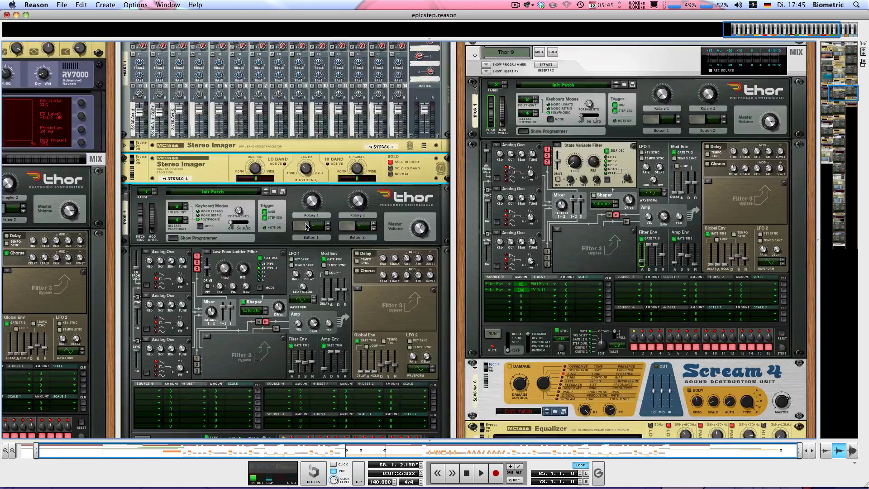
pyautogui.scroll(8, 299, 227)
pyautogui.press('space')
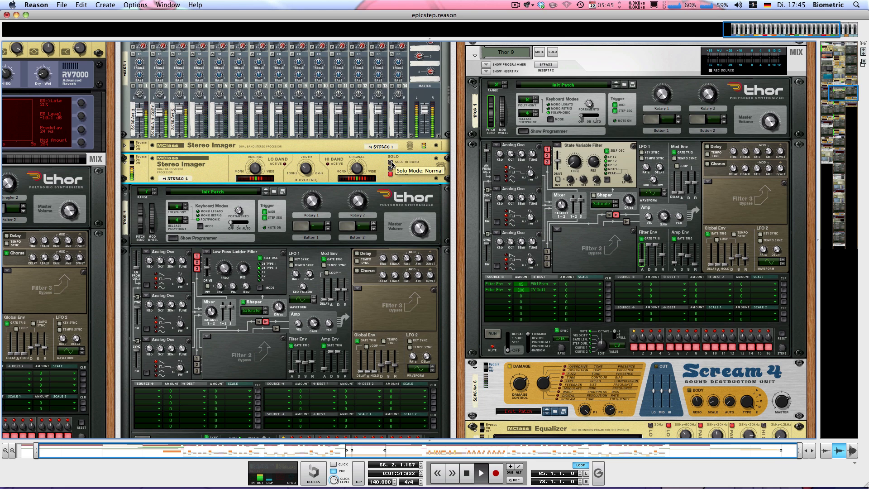
pyautogui.press('space')
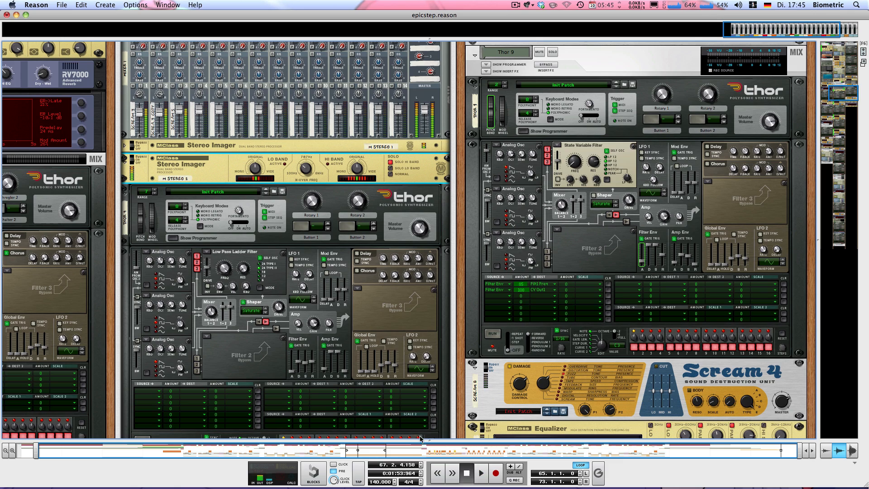
# Enlarge the sequencer and audition the Thor 2 track soloed for a moment, then unsolo it
pyautogui.moveTo(419, 411); pyautogui.dragTo(394, 89)
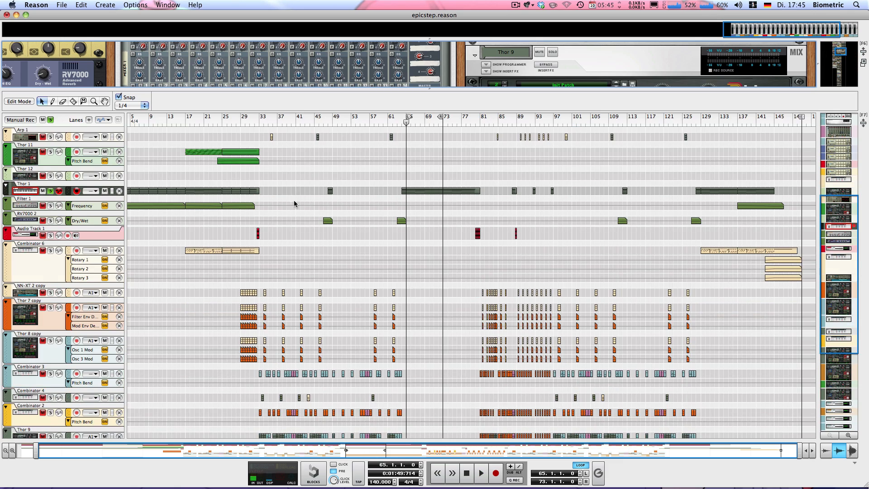
pyautogui.scroll(8, 295, 210)
pyautogui.scroll(-15, 295, 210)
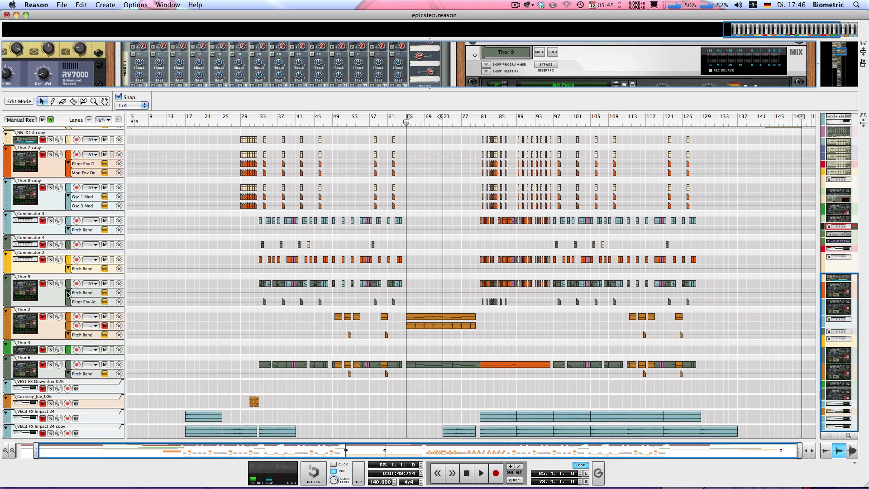
pyautogui.click(51, 317)
pyautogui.press('space')
pyautogui.press('space')
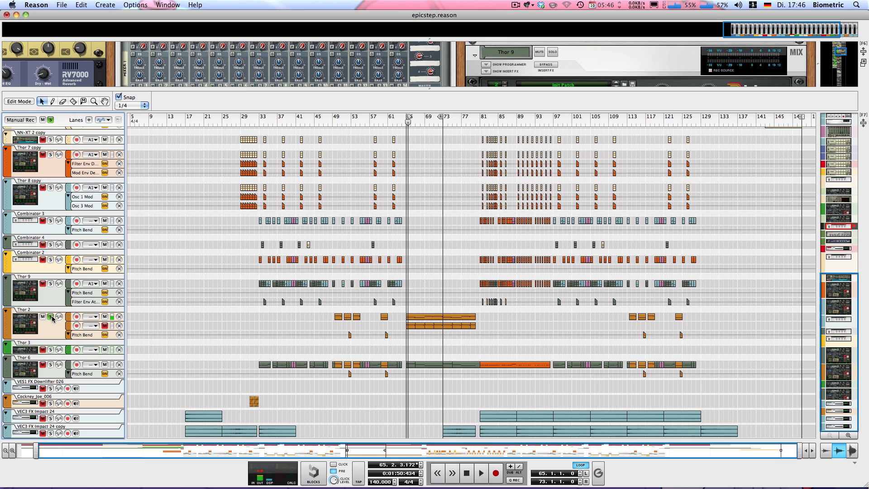
pyautogui.click(51, 317)
# Audition the Thor 6 track soloed, turn its solo off and return to the loop start at bar 65
pyautogui.click(50, 364)
pyautogui.press('space')
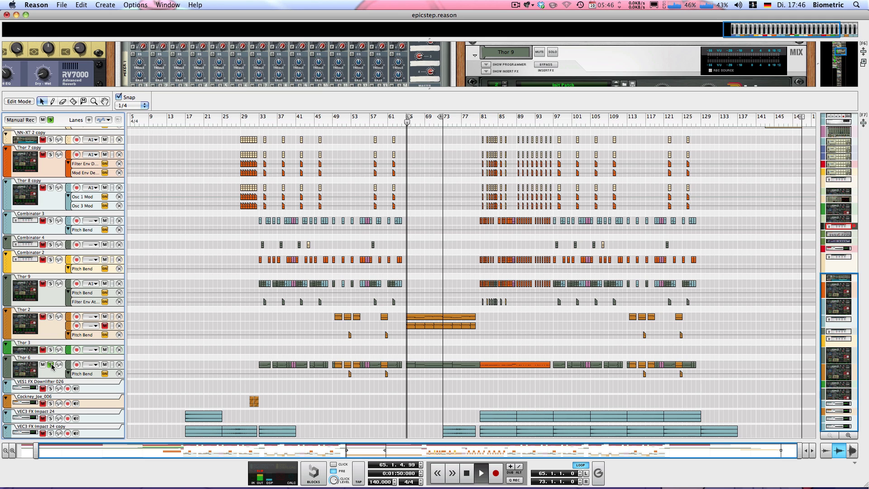
pyautogui.press('space')
pyautogui.click(50, 365)
pyautogui.hotkey('shift', 'Return')
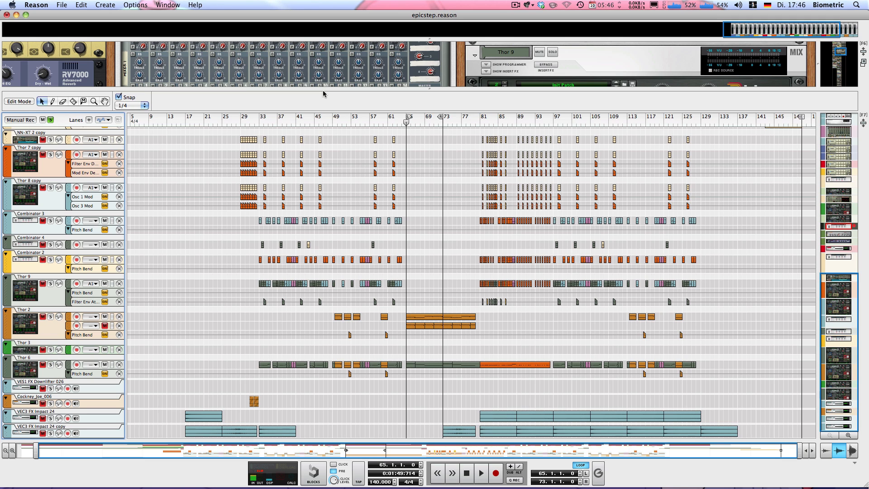
# Restore the full rack view and compare the RV7000 reverb below the Combinator off and on, playing the loop
pyautogui.moveTo(317, 91); pyautogui.dragTo(312, 351)
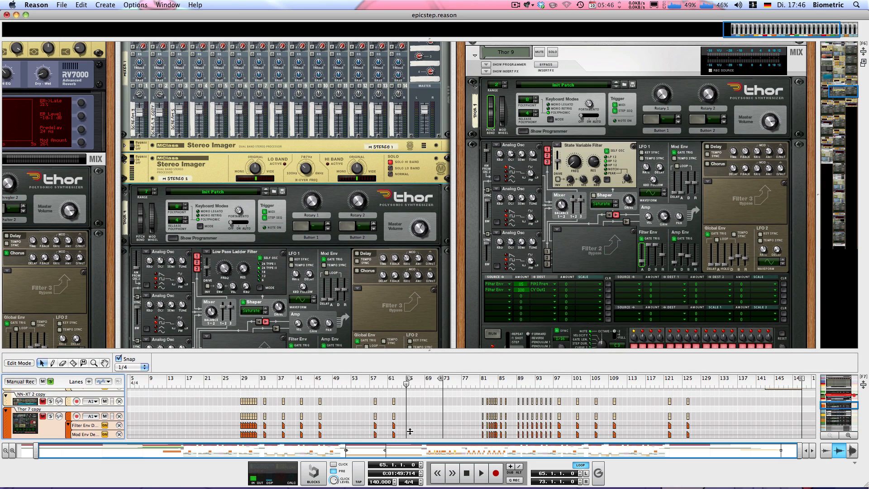
pyautogui.press('F7')
pyautogui.scroll(-10, 413, 322)
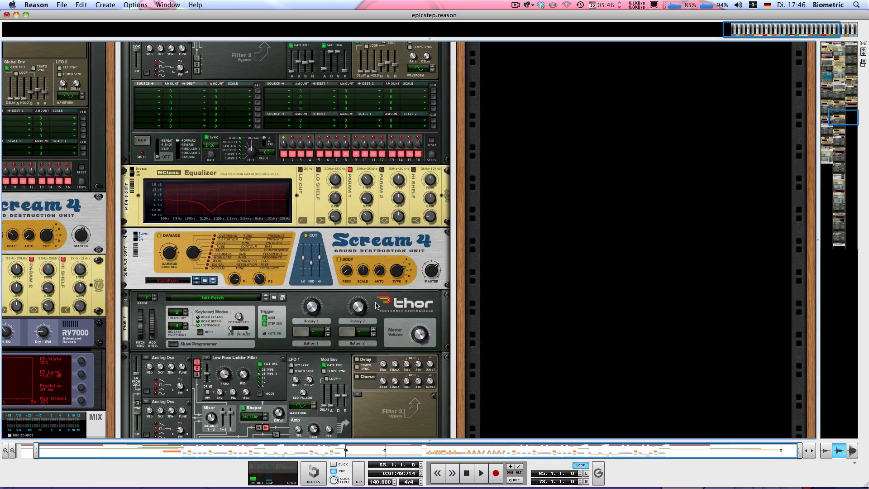
pyautogui.scroll(-5, 360, 301)
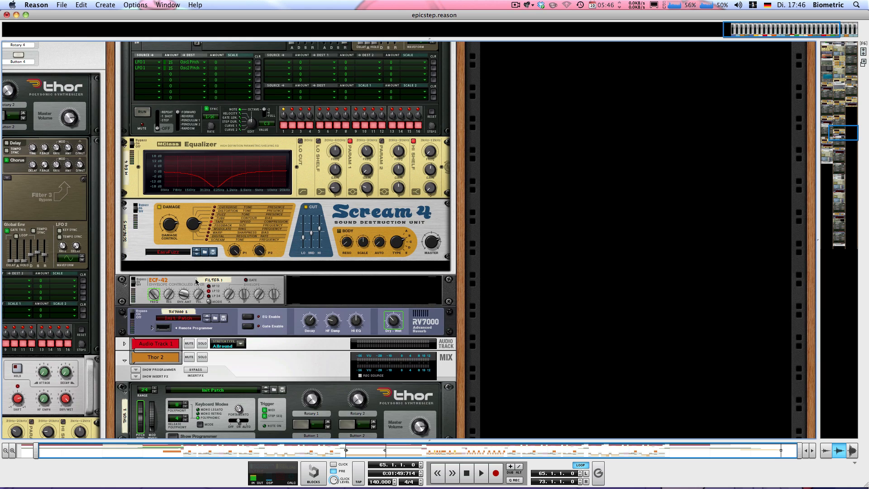
pyautogui.click(134, 315)
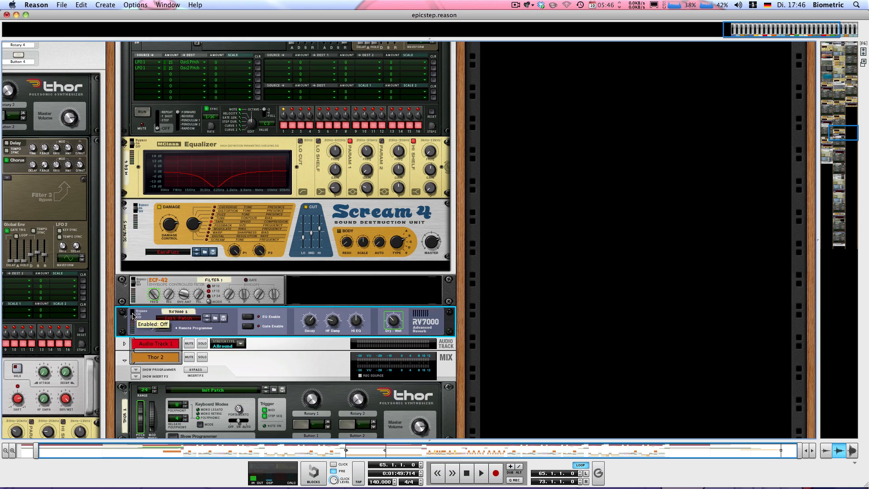
pyautogui.press('space')
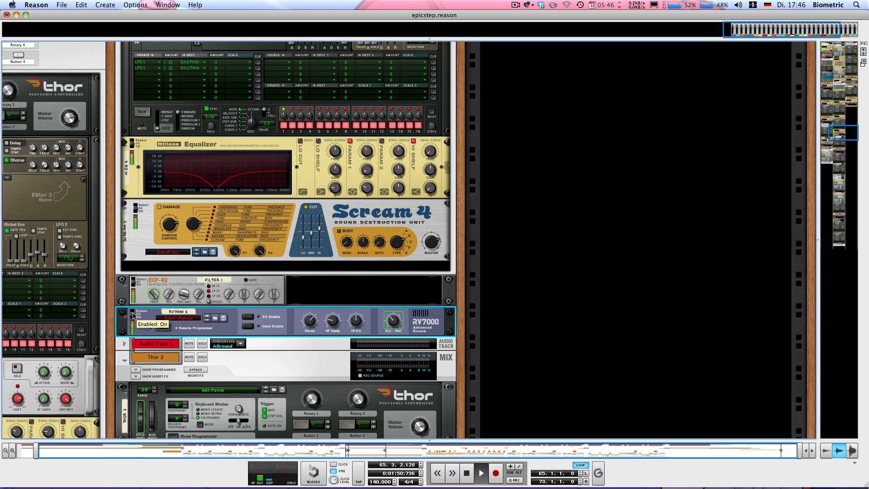
pyautogui.press('space')
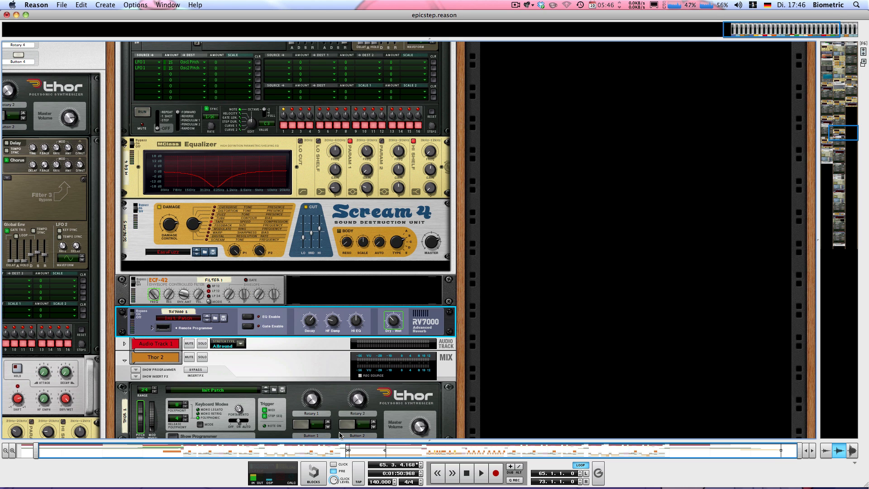
# Enlarge the sequencer again and play the arrangement from bar 17 with only the Thor 1 track soloed
pyautogui.moveTo(315, 347); pyautogui.dragTo(234, 98)
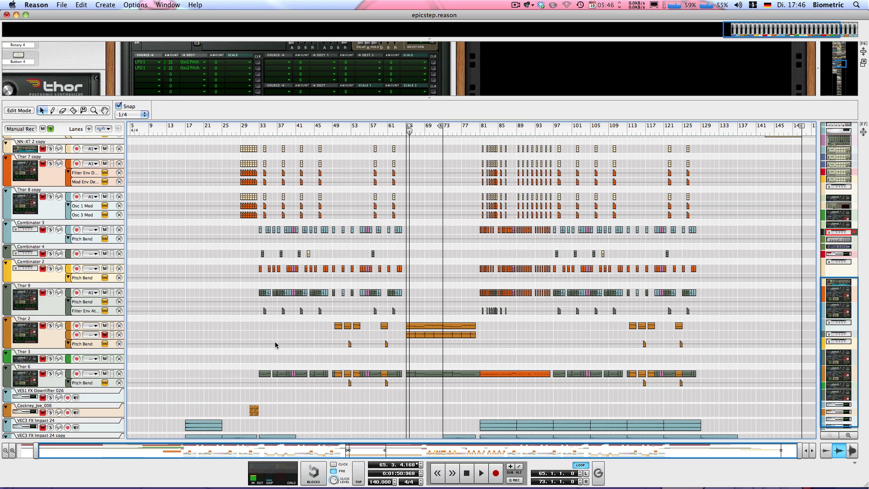
pyautogui.scroll(5, 147, 308)
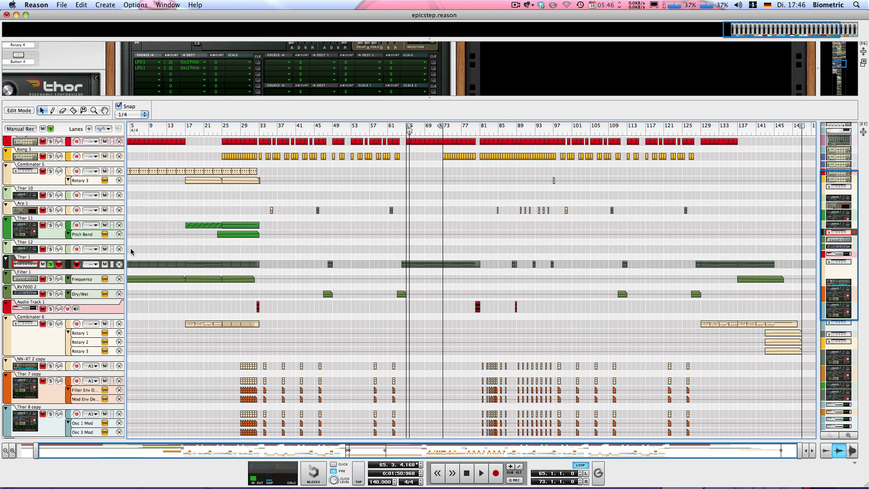
pyautogui.click(54, 272)
pyautogui.click(186, 133)
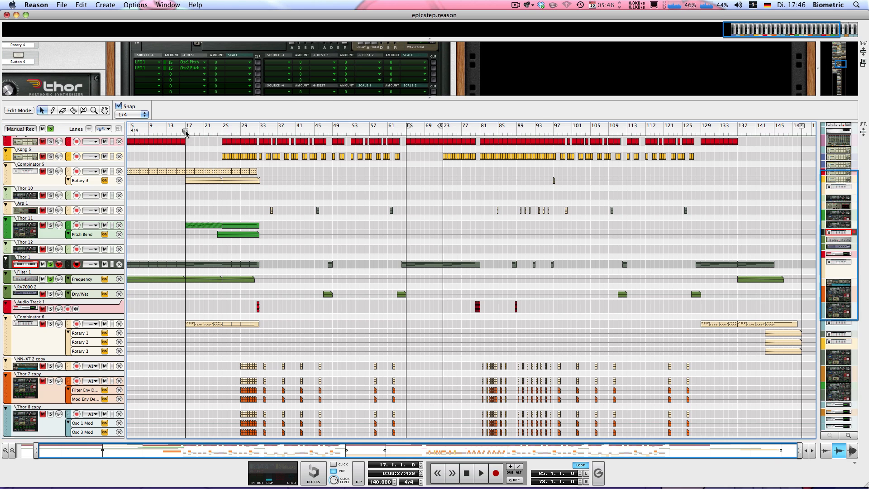
pyautogui.press('space')
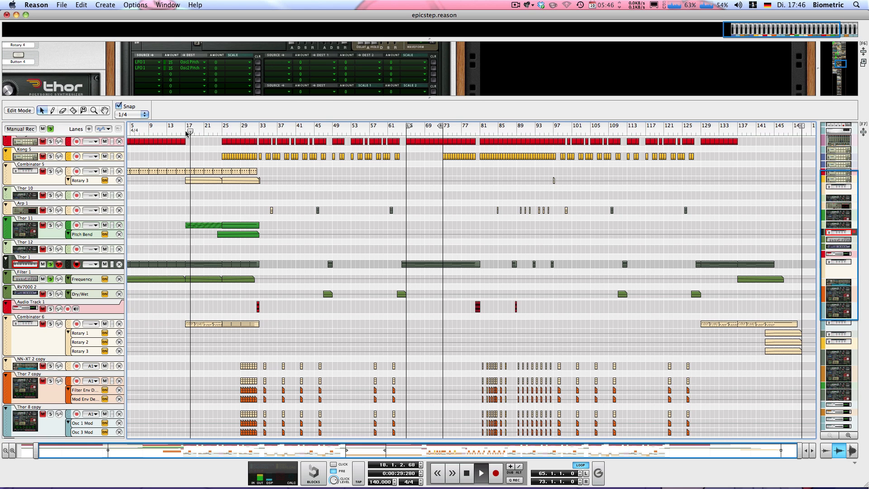
# Clear all track solos during playback and zoom in on the Filter 1 Frequency automation around bars 25 to 32
pyautogui.click(50, 130)
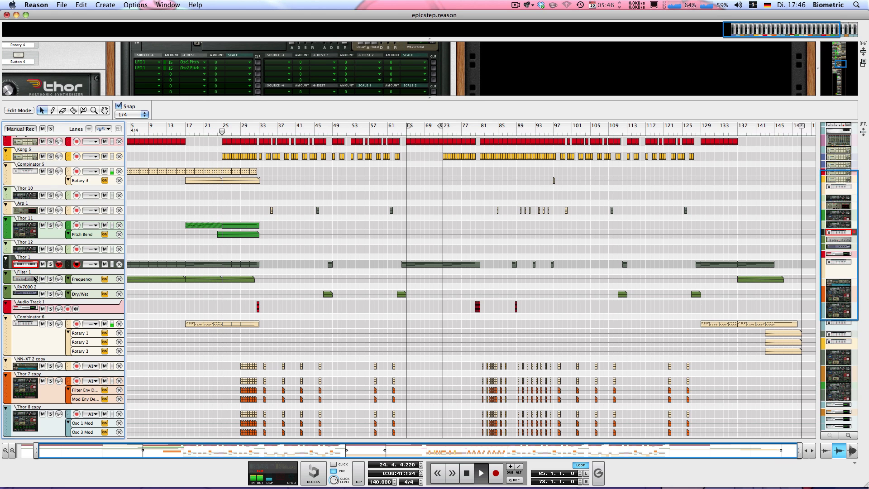
pyautogui.click(82, 272)
pyautogui.press('y')
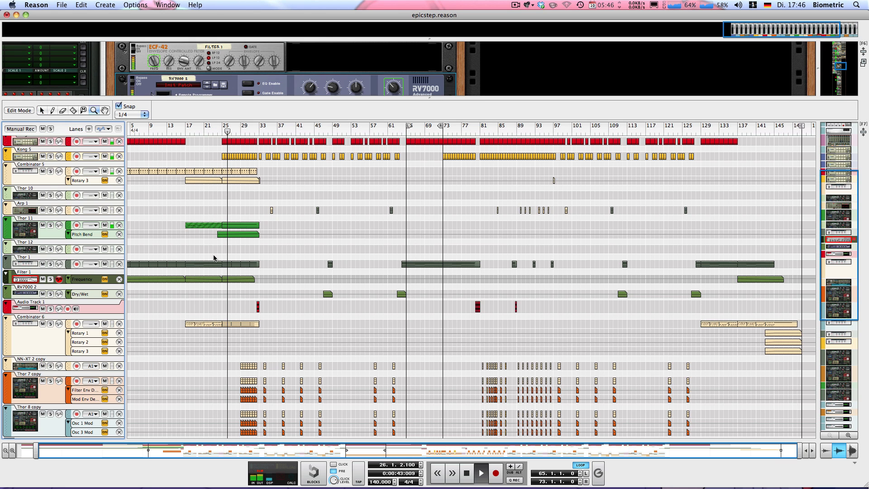
pyautogui.click(290, 322)
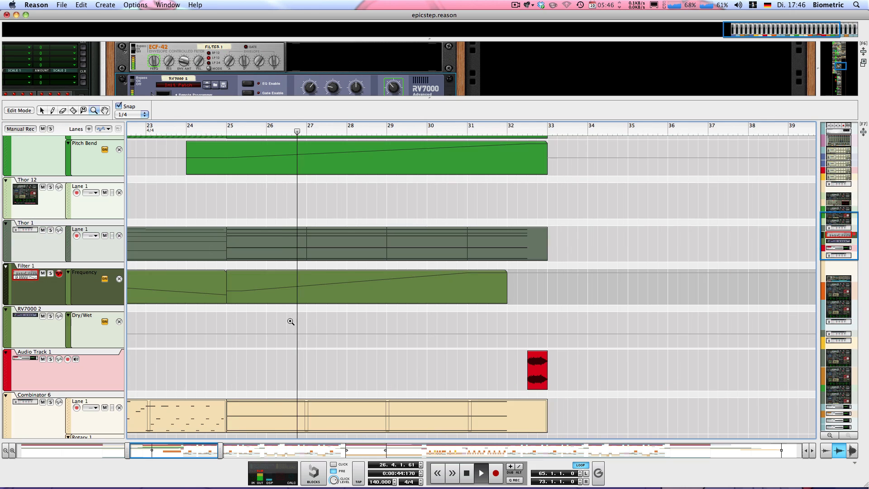
# Solo the Thor 1 and Filter 1 tracks to hear the filter sweep, clear the solos and stop playback
pyautogui.click(50, 230)
pyautogui.click(49, 273)
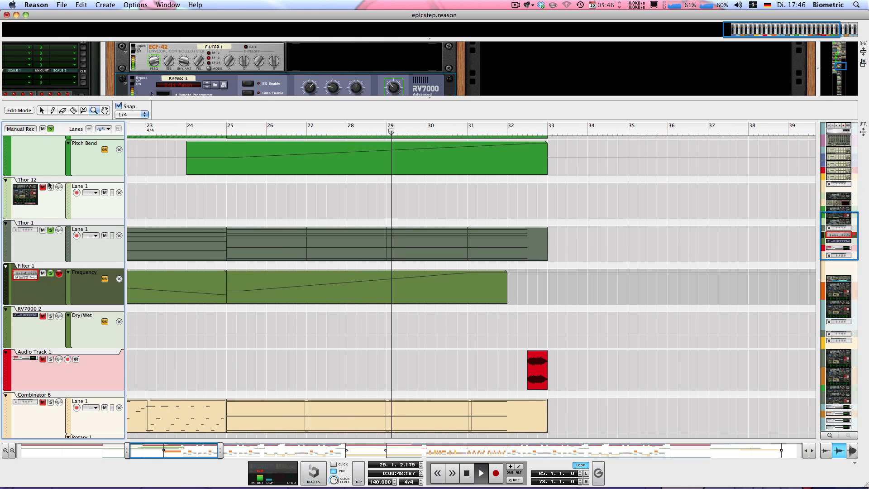
pyautogui.click(50, 129)
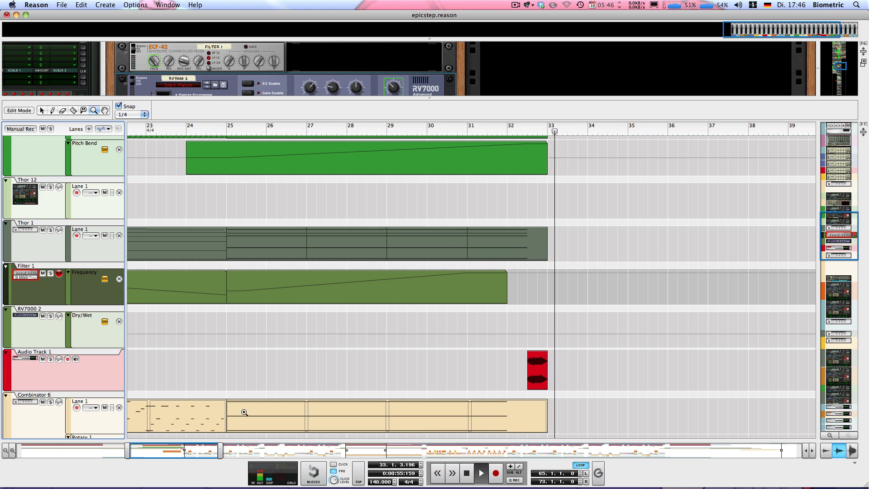
pyautogui.moveTo(186, 446); pyautogui.dragTo(211, 446)
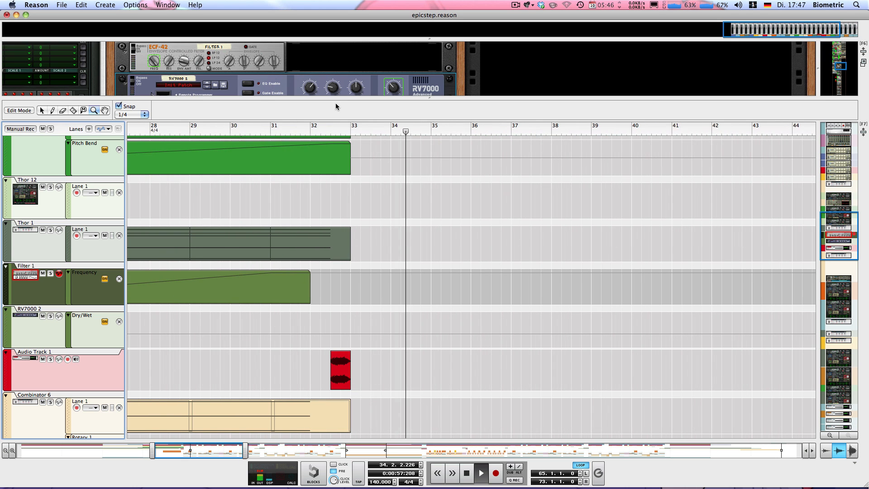
pyautogui.press('space')
# Zoom the sequencer out to show roughly bars 41 to 121, with the Thor 1 and RV7000 2 tracks in view
pyautogui.moveTo(363, 98); pyautogui.dragTo(323, 121)
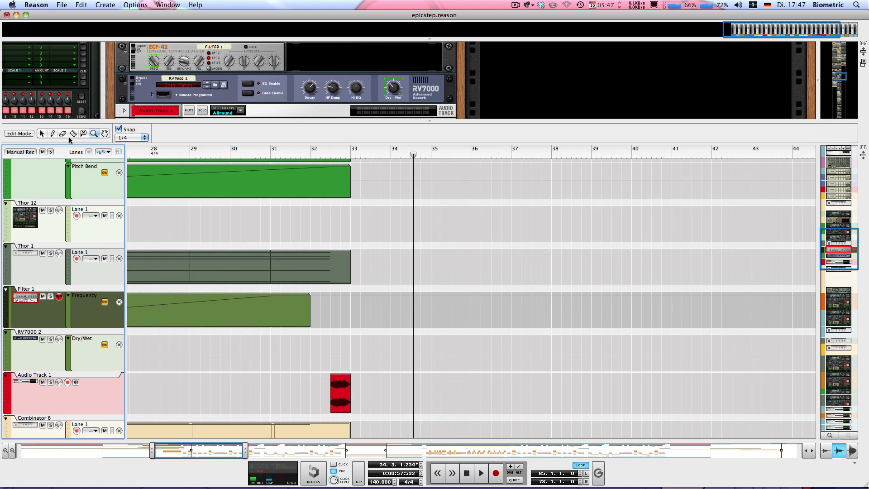
pyautogui.click(93, 134)
pyautogui.click(427, 246)
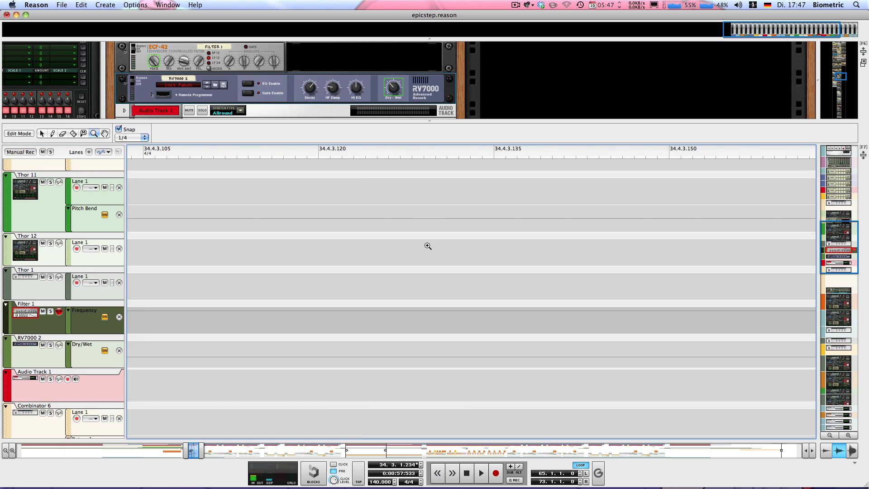
pyautogui.keyDown('alt'); pyautogui.click(428, 246); pyautogui.keyUp('alt')
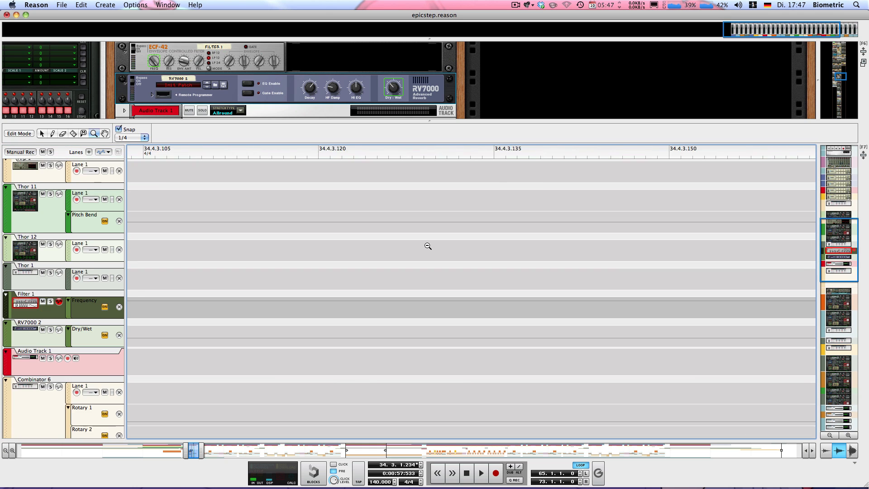
pyautogui.keyDown('alt'); pyautogui.click(428, 246); pyautogui.keyUp('alt')
pyautogui.keyDown('alt'); pyautogui.click(428, 246); pyautogui.keyUp('alt')
pyautogui.keyDown('alt'); pyautogui.click(428, 246); pyautogui.keyUp('alt')
pyautogui.scroll(-5, 428, 246)
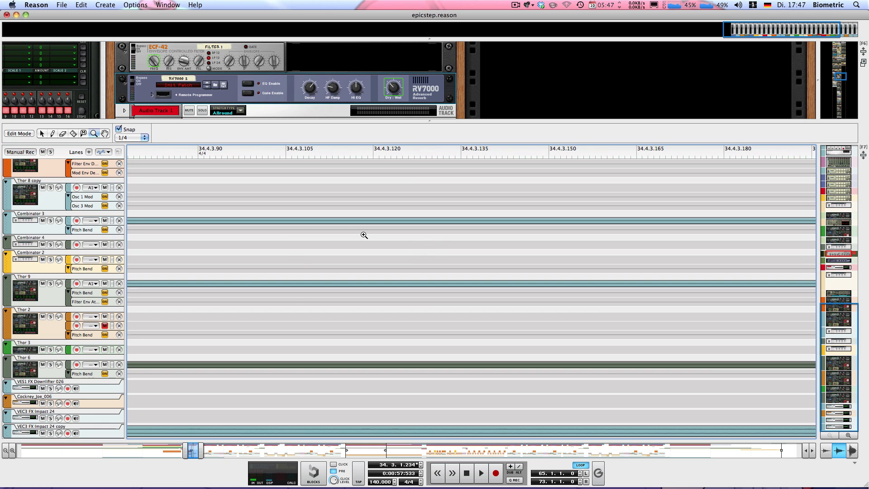
pyautogui.moveTo(203, 454); pyautogui.dragTo(610, 453)
pyautogui.press('q')
pyautogui.moveTo(315, 452); pyautogui.dragTo(342, 453)
pyautogui.scroll(12, 331, 398)
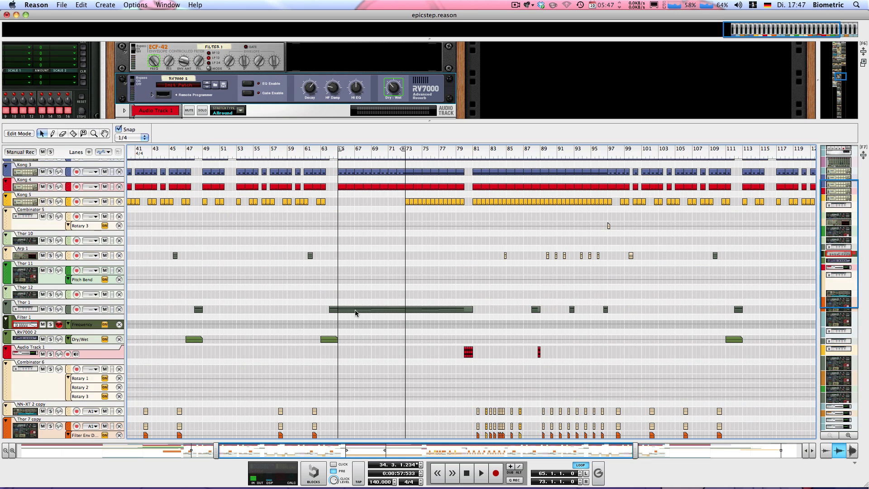
# Open the Thor 1 clip at bar 65 for note editing, enlarge the sequencer and briefly play the loop
pyautogui.doubleClick(356, 311)
pyautogui.moveTo(304, 447); pyautogui.dragTo(328, 447)
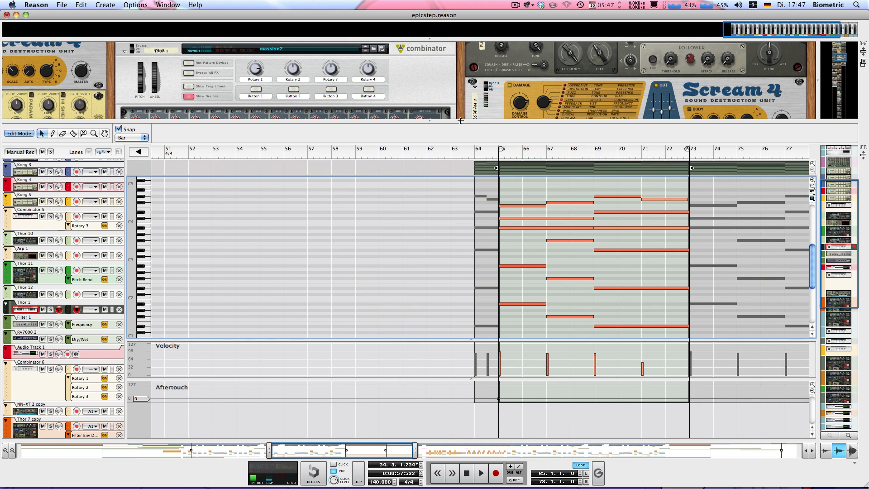
pyautogui.moveTo(460, 121); pyautogui.dragTo(461, 42)
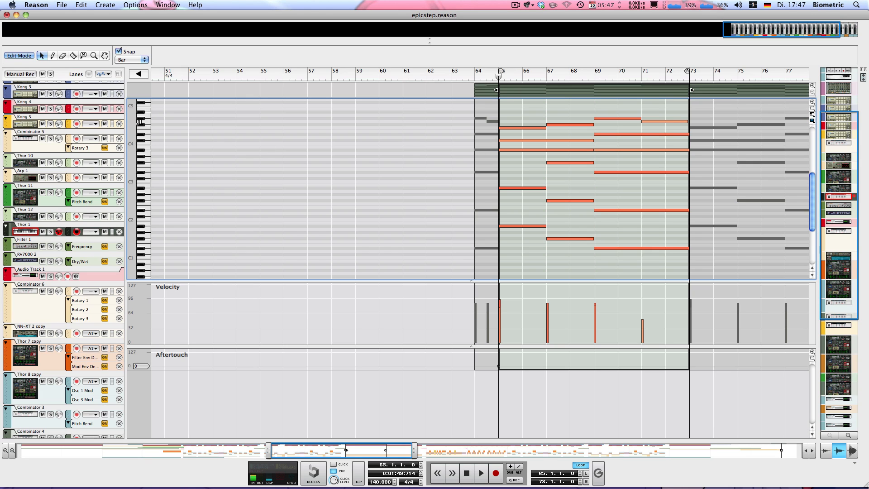
pyautogui.press('space')
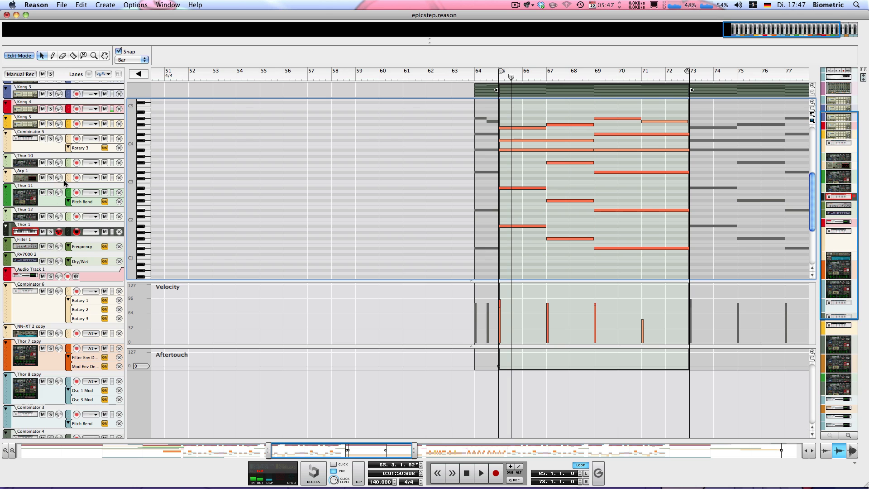
pyautogui.scroll(3, 348, 177)
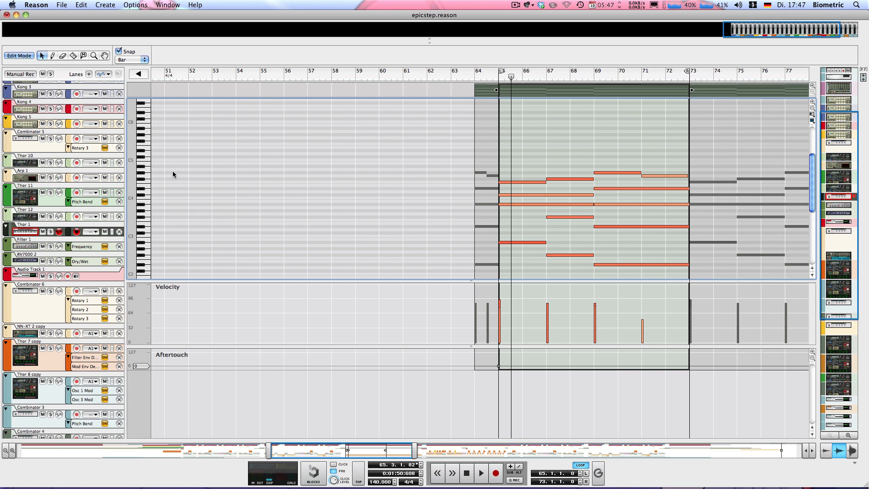
# Solo the Thor 1 track in the arrangement and reopen its bar 65 clip for note editing
pyautogui.click(34, 135)
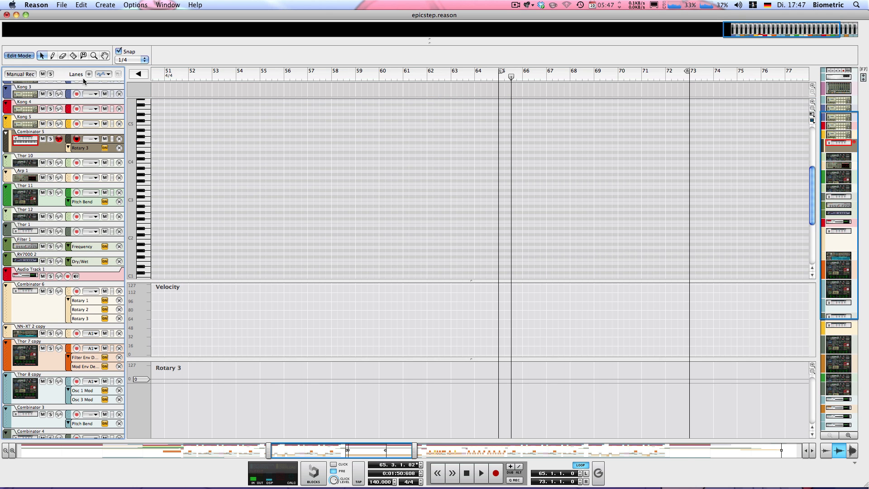
pyautogui.press('super+e')
pyautogui.click(30, 285)
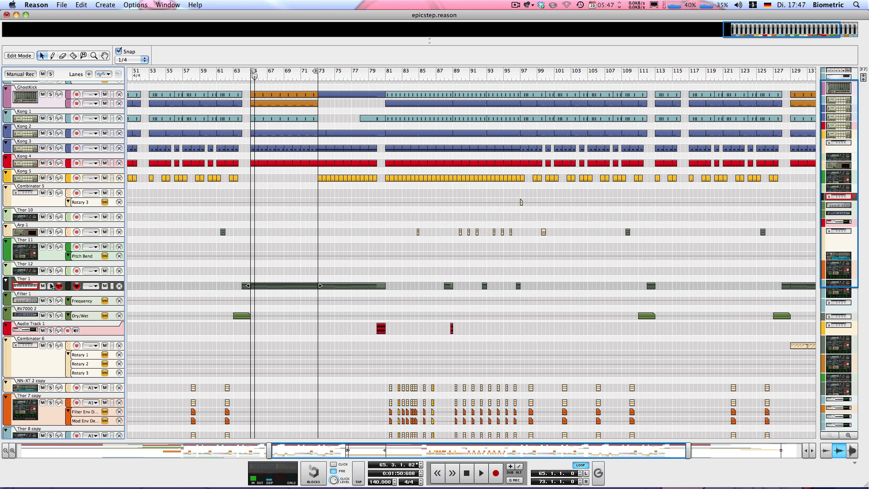
pyautogui.click(50, 285)
pyautogui.press('super+e')
pyautogui.scroll(-3, 416, 178)
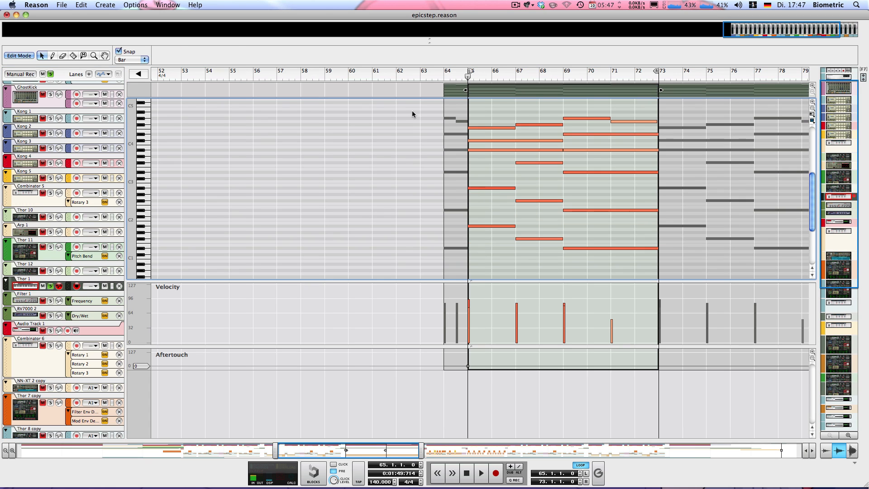
# Audition the soloed Thor 1 loop from bar 65 with its lower notes deleted, and undo the deletion
pyautogui.moveTo(474, 161); pyautogui.dragTo(621, 261)
pyautogui.press('Delete')
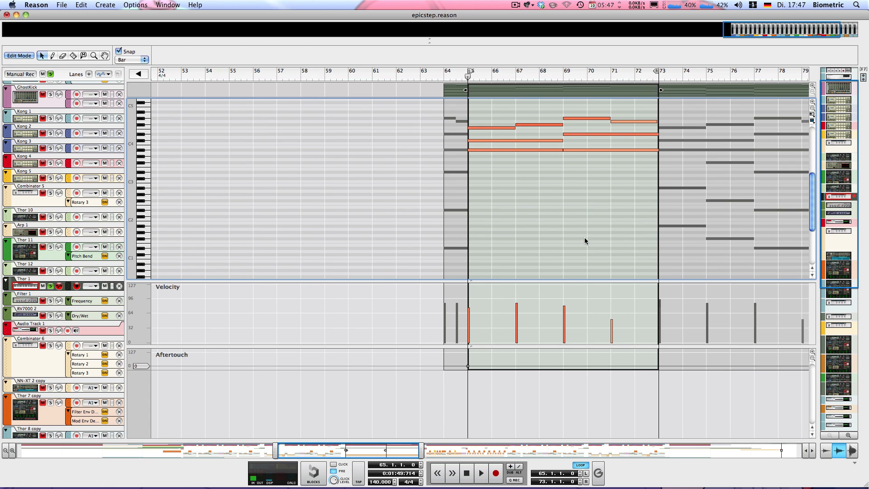
pyautogui.press('space')
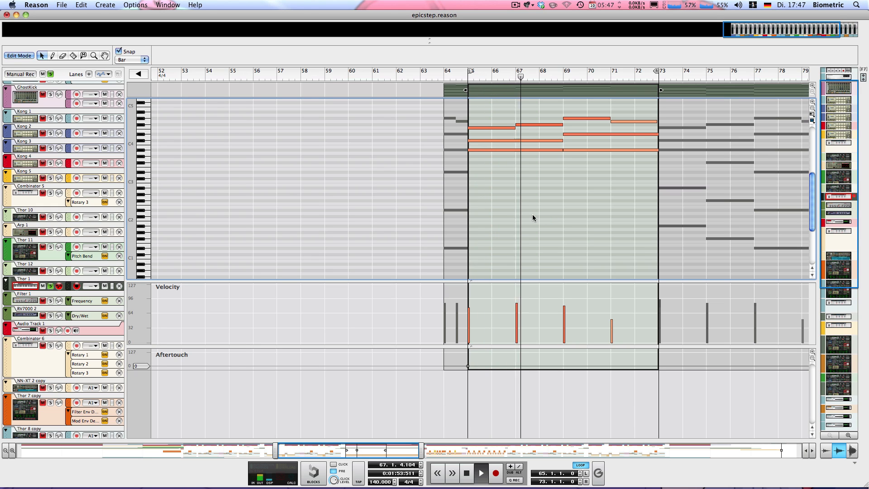
pyautogui.press('super+z')
# Play the soloed Thor 1 loop from bar 65 with the complete set of chord and bass notes, and stop playback
pyautogui.click(475, 175)
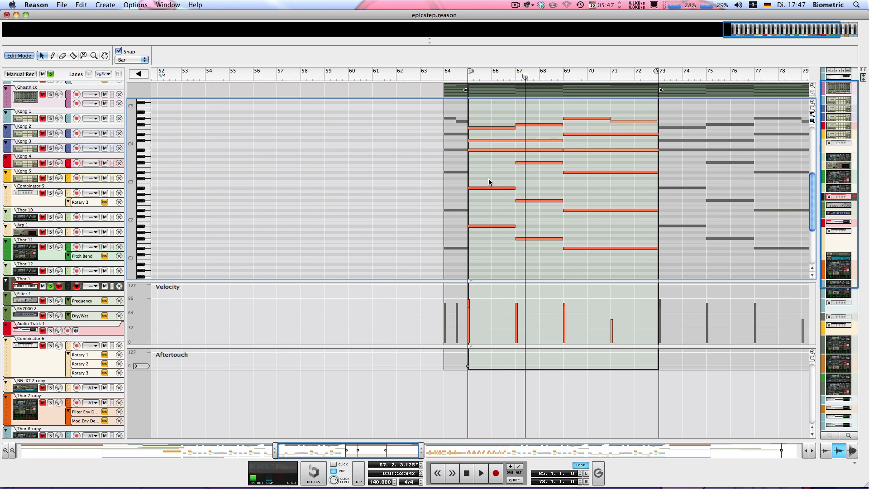
pyautogui.scroll(-1, 488, 178)
pyautogui.scroll(1, 488, 176)
pyautogui.press('space')
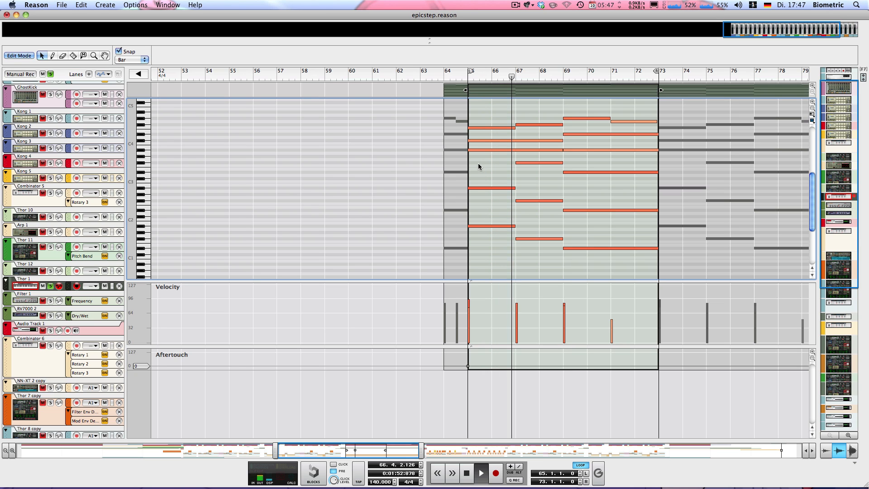
pyautogui.press('space')
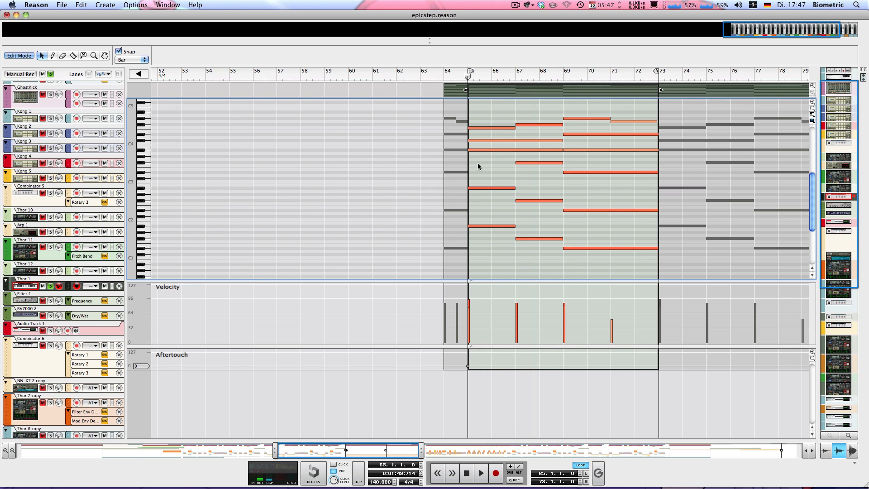
# Look at the clip's lowest bass notes and leave note editing to return to the full arrangement
pyautogui.scroll(-5, 383, 191)
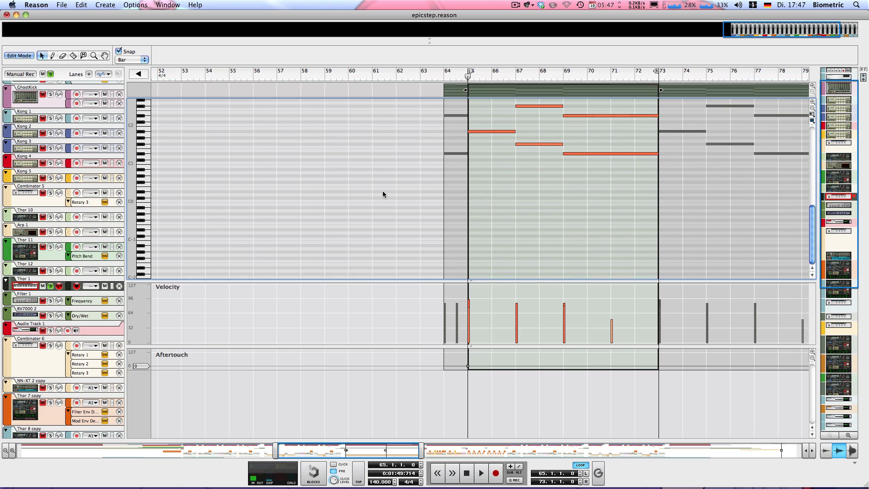
pyautogui.click(24, 57)
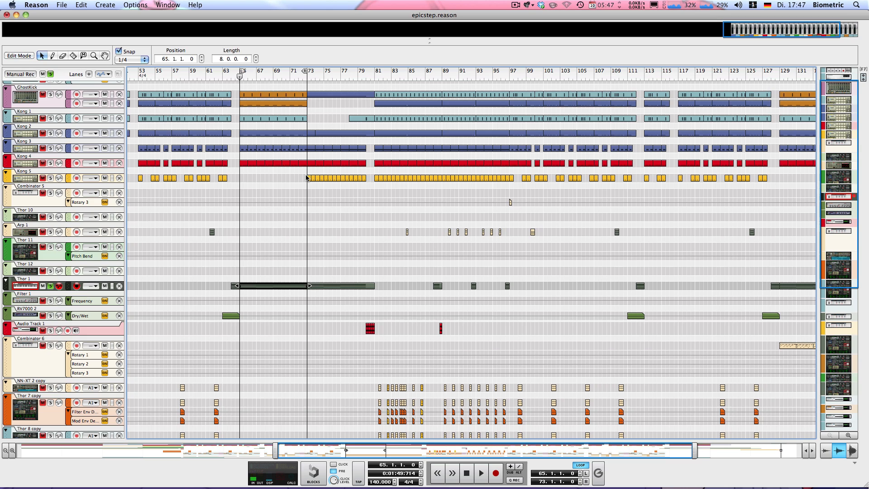
pyautogui.moveTo(351, 212); pyautogui.dragTo(235, 198)
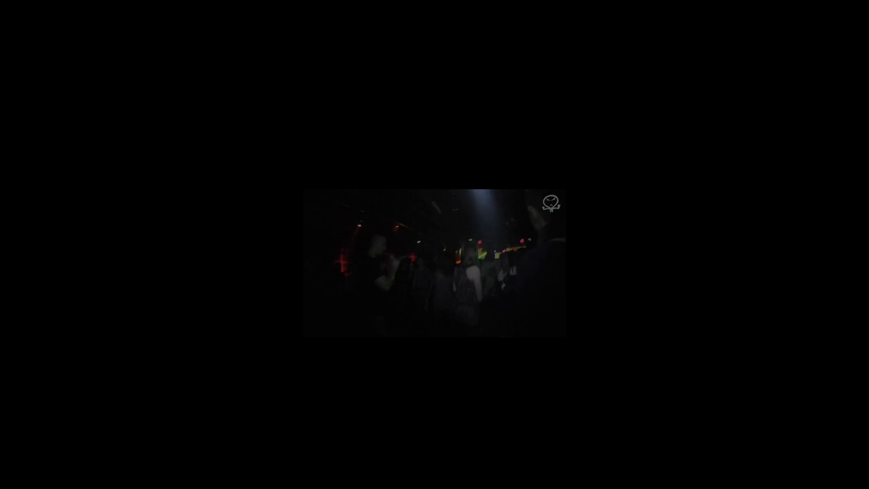